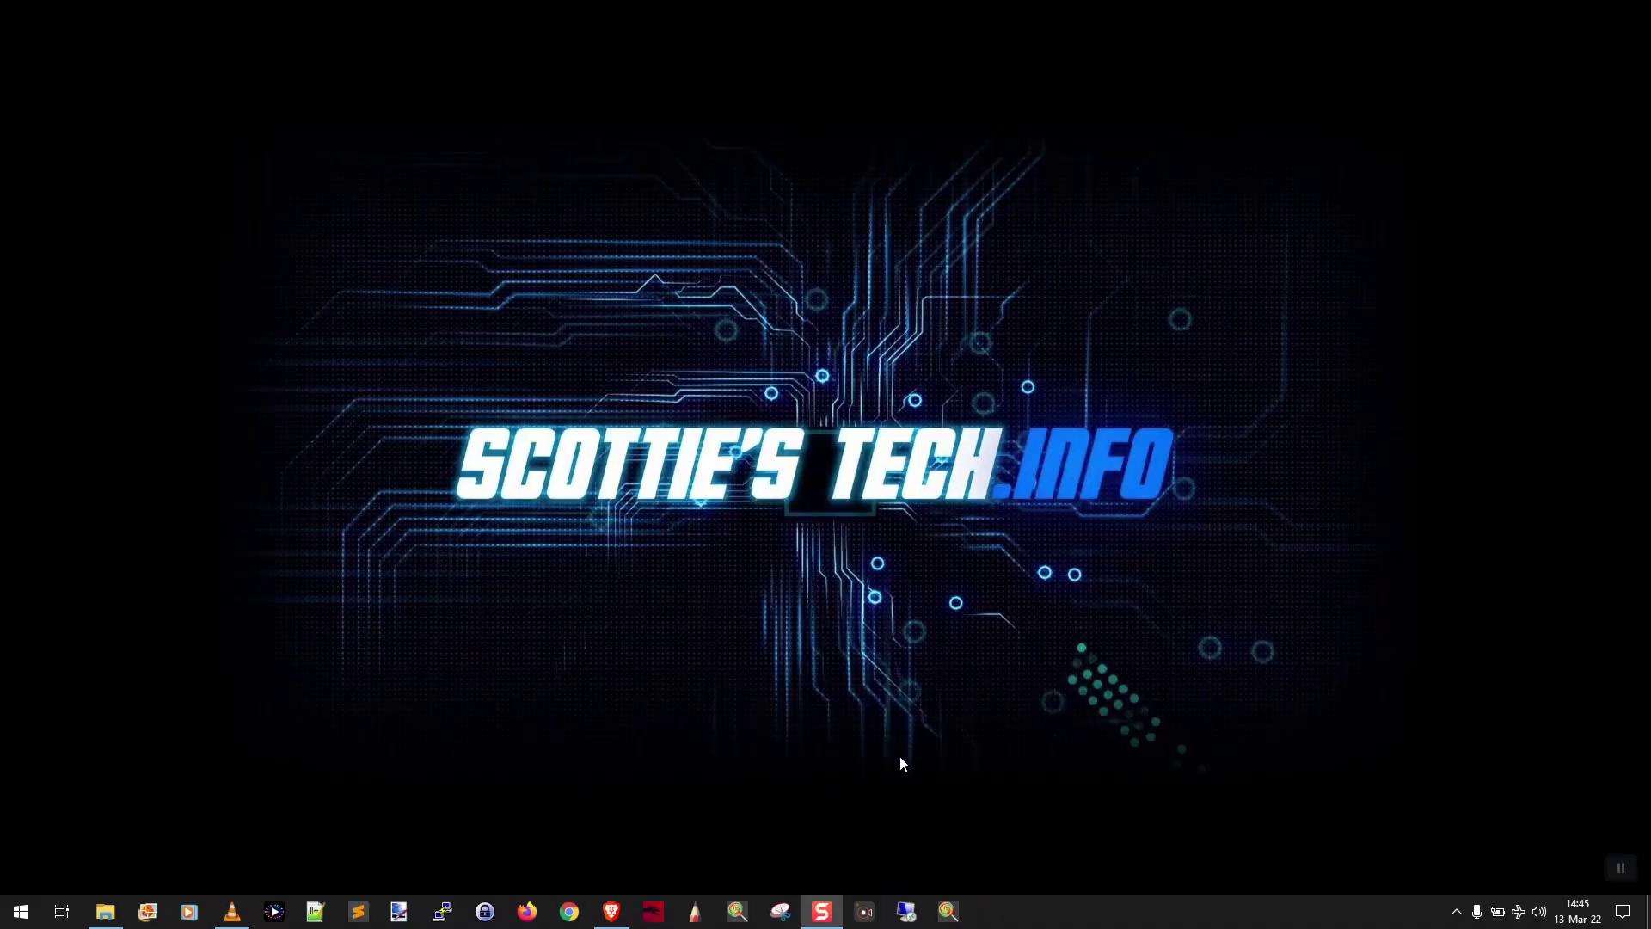
# Switch to the Brave browser, download the Pedable foot pedal software from the NCH Software page and launch the installer
pyautogui.moveTo(612, 910)
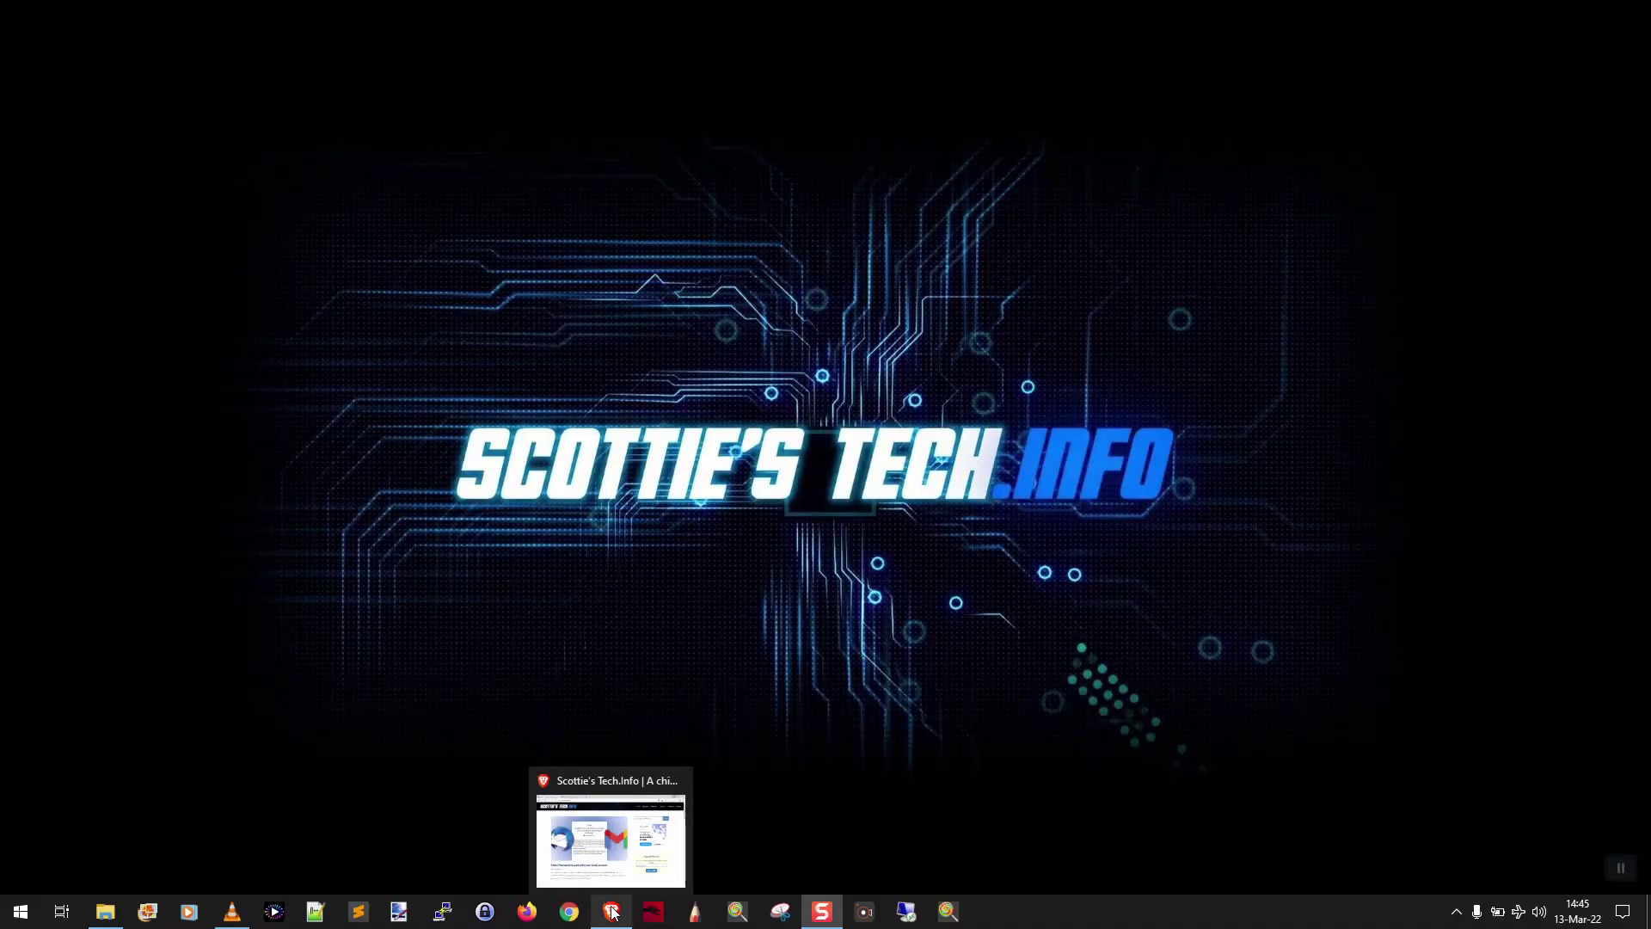
pyautogui.click(612, 910)
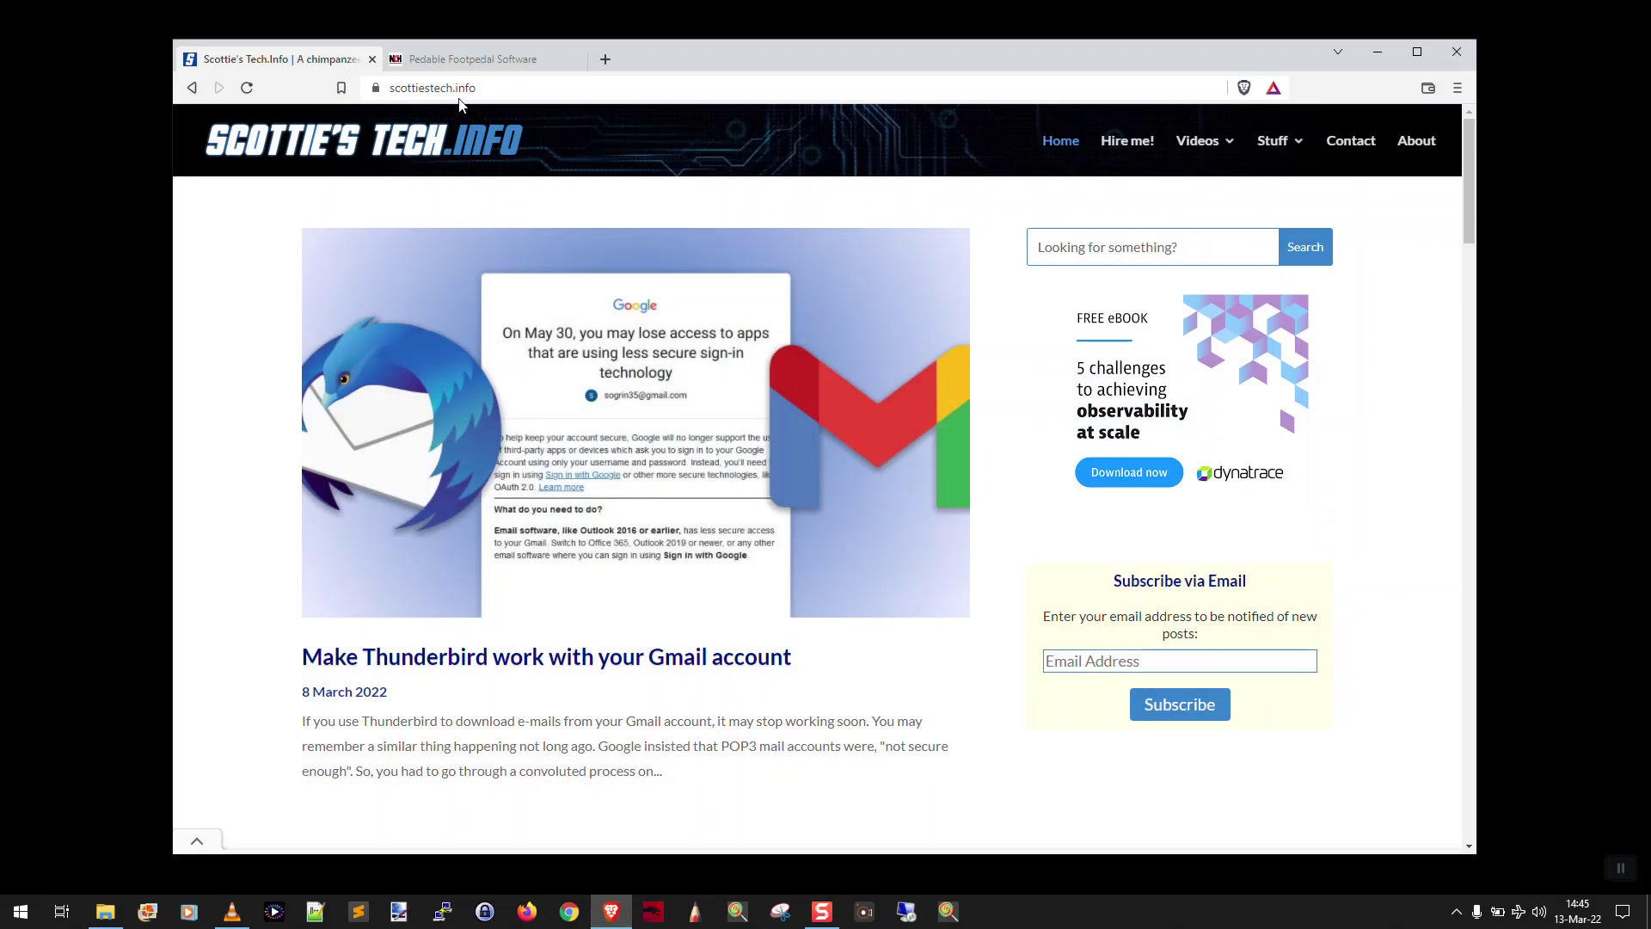
pyautogui.click(480, 64)
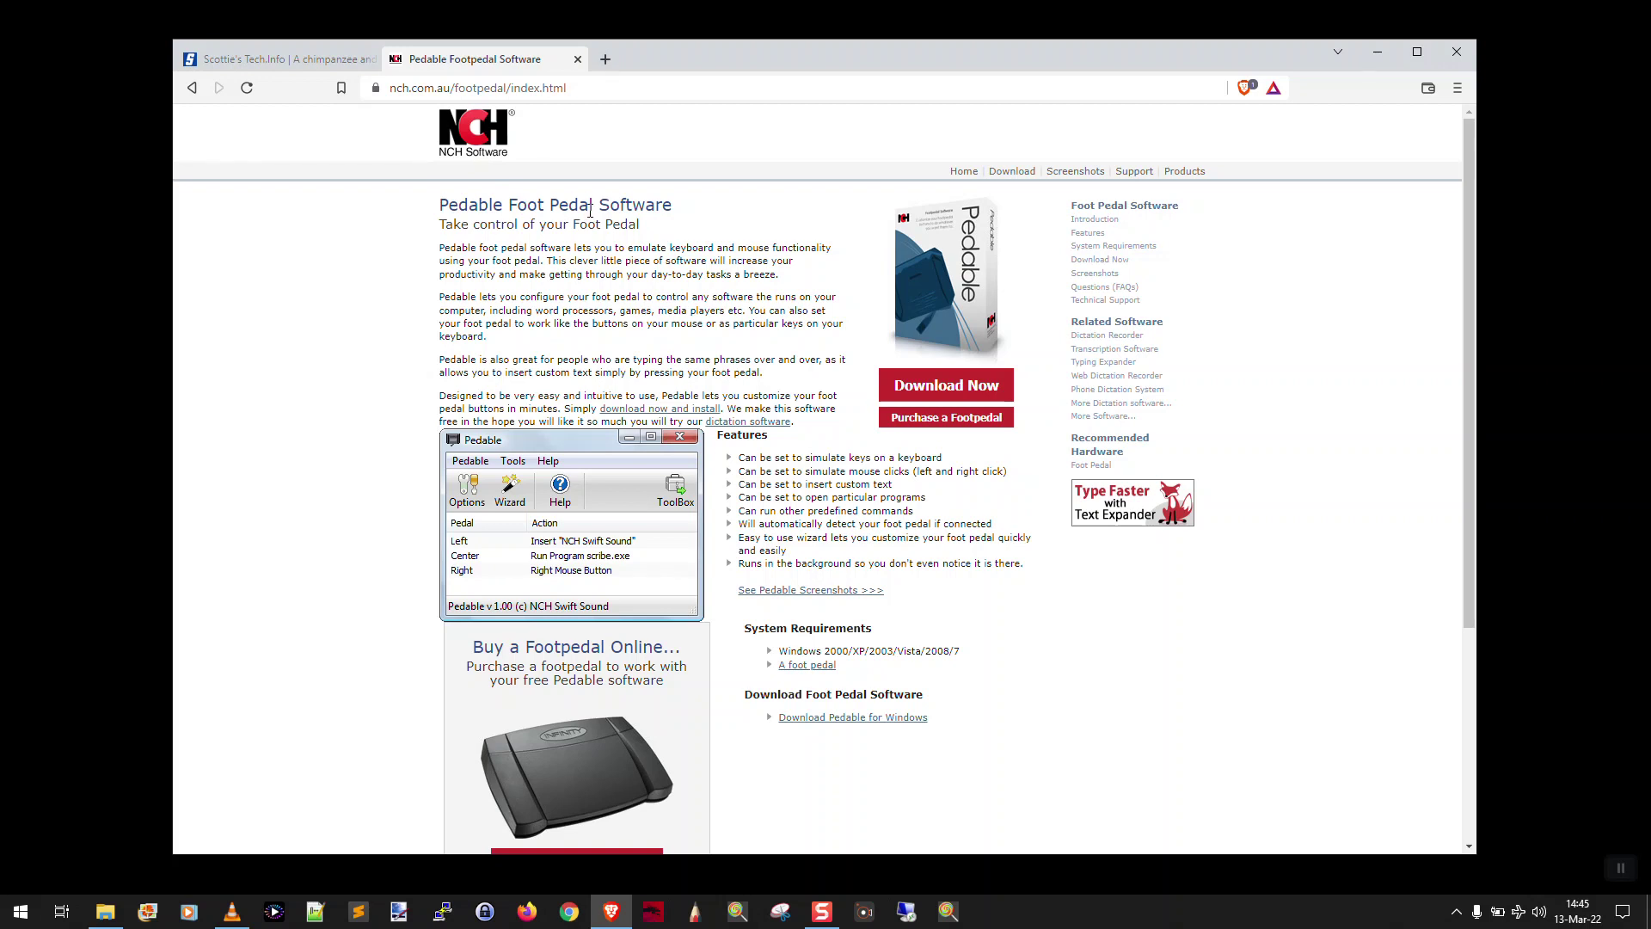
pyautogui.click(942, 387)
pyautogui.click(491, 827)
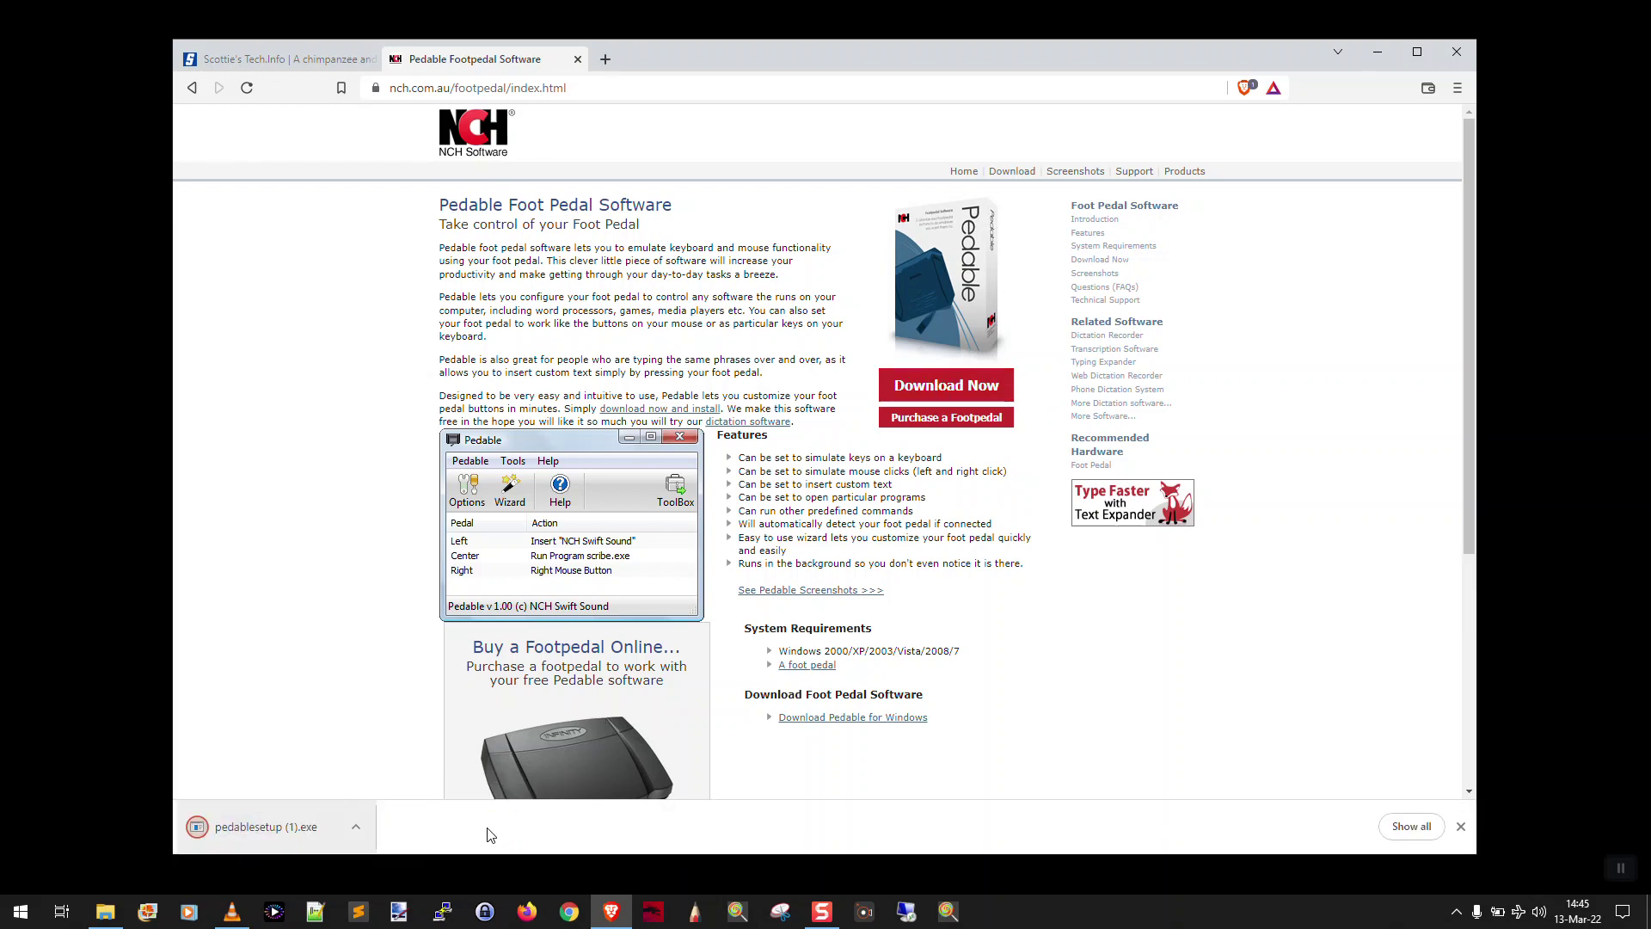
pyautogui.click(356, 827)
pyautogui.click(385, 717)
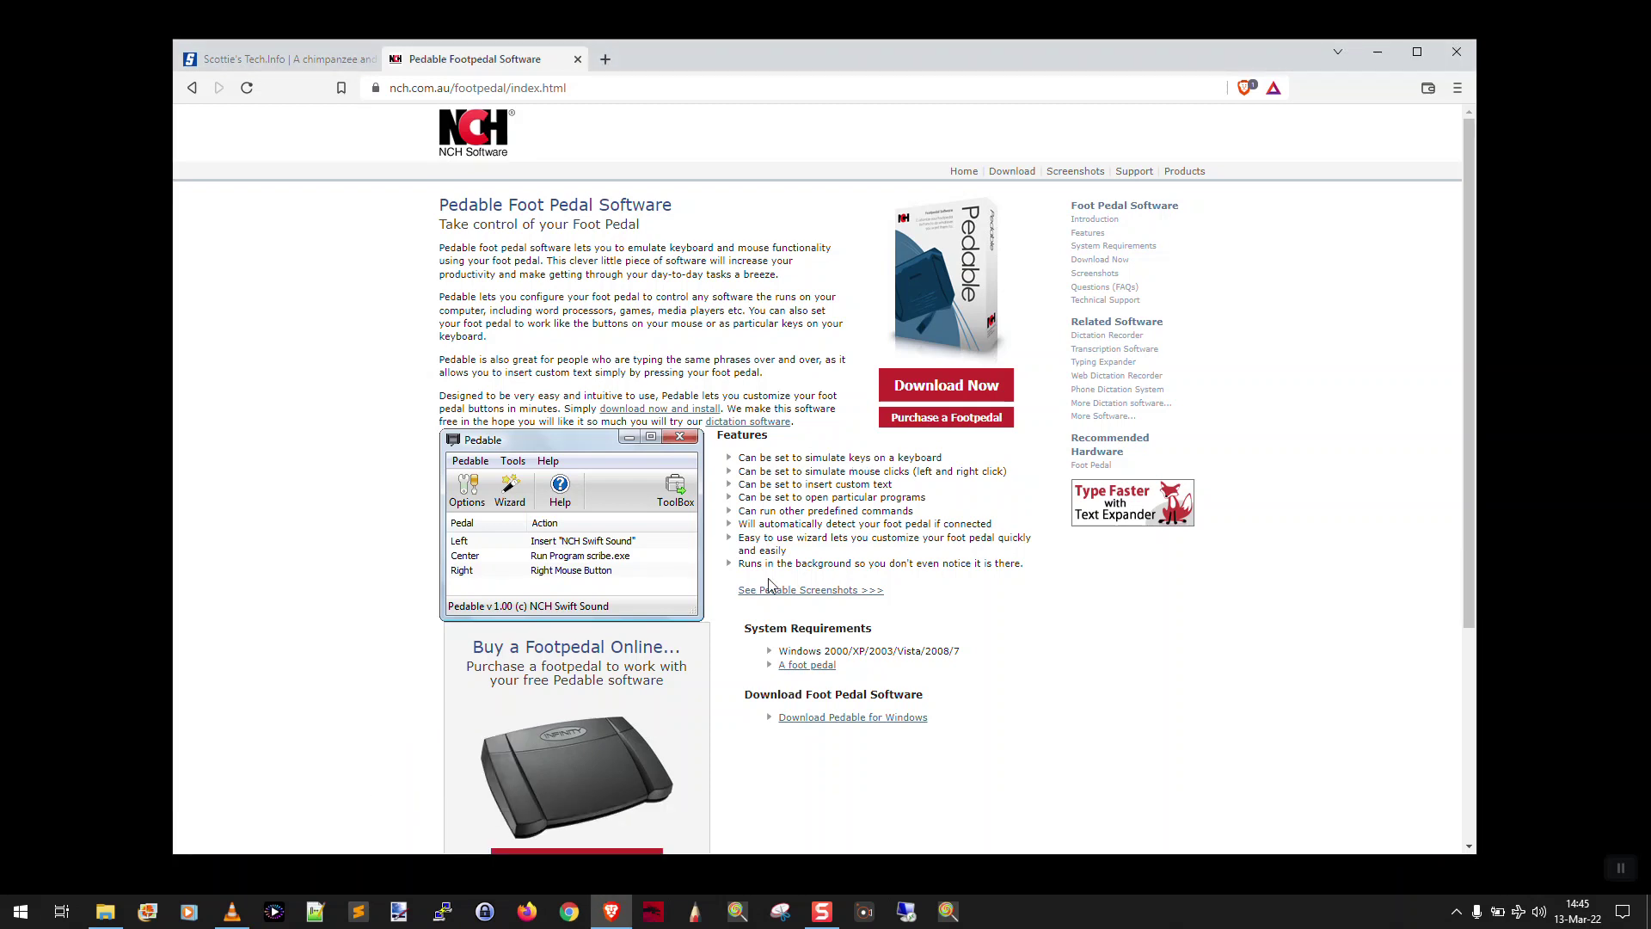
pyautogui.click(1377, 51)
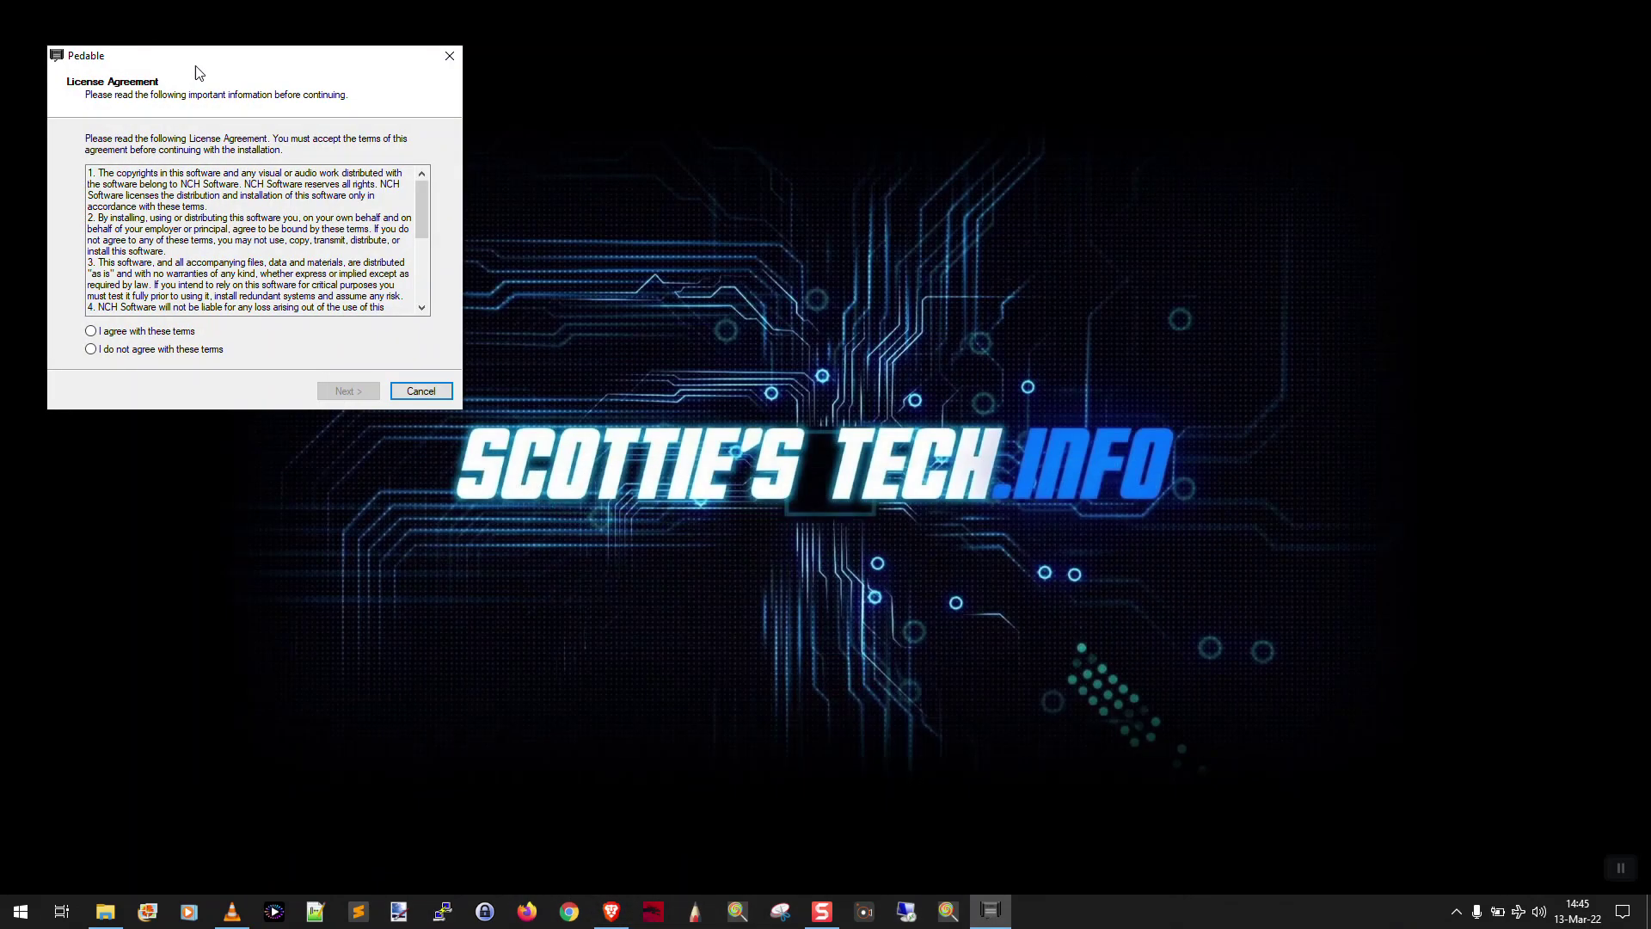
# Accept the Pedable license agreement, finish the installation and dismiss the foot pedal notice
pyautogui.moveTo(272, 68); pyautogui.dragTo(888, 200)
pyautogui.click(806, 469)
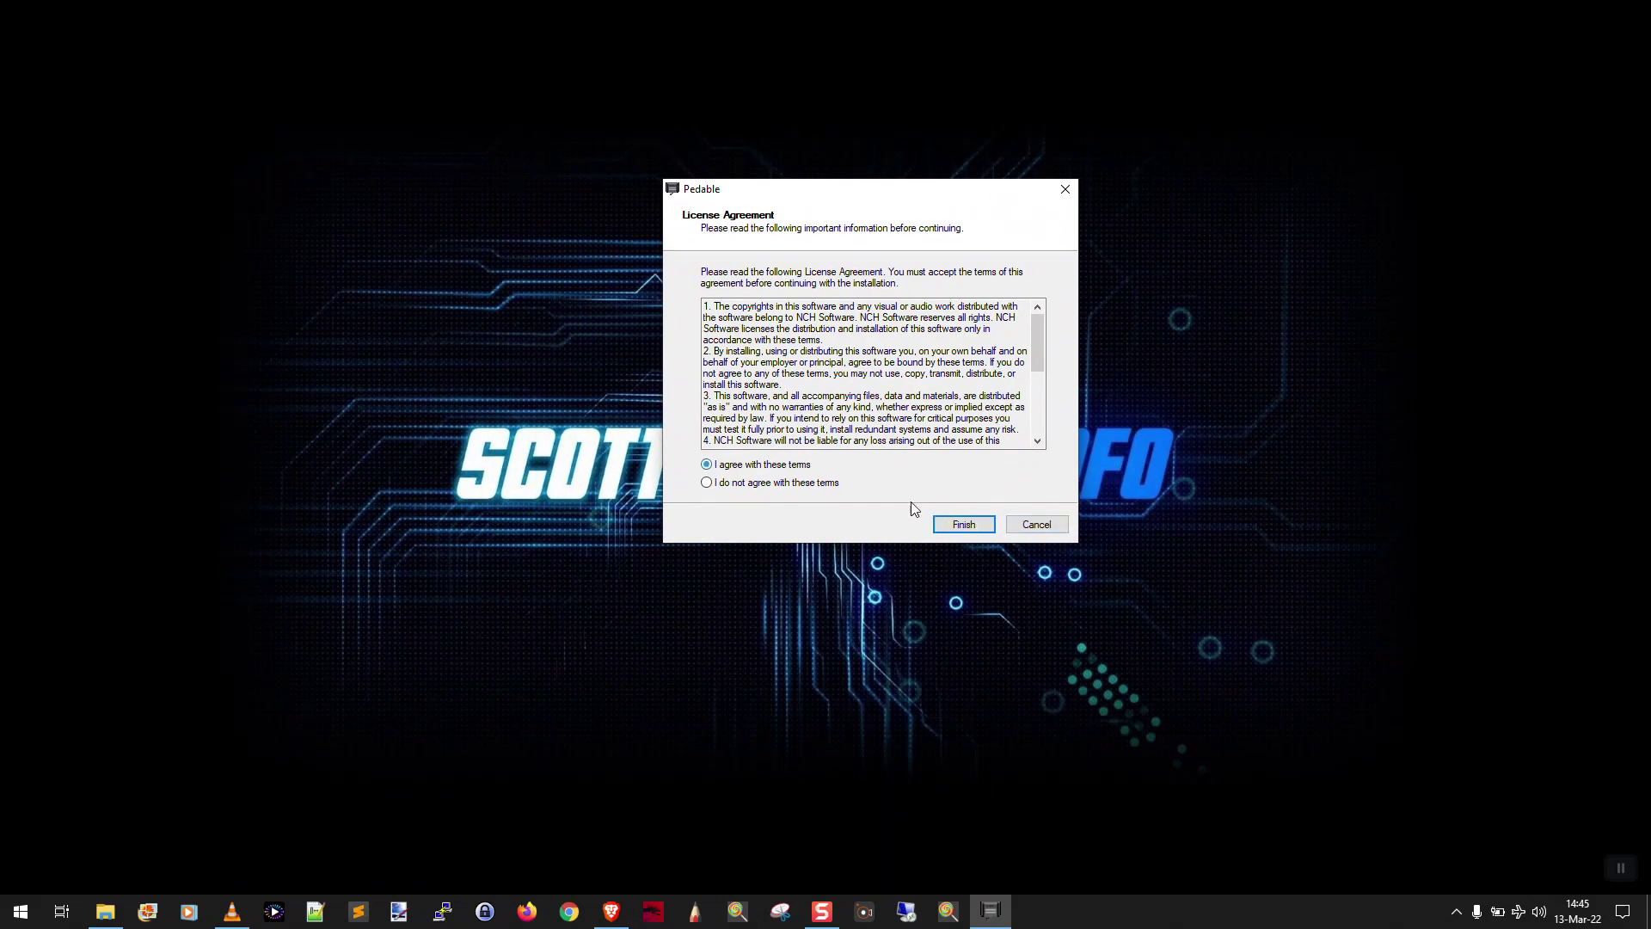
pyautogui.click(964, 524)
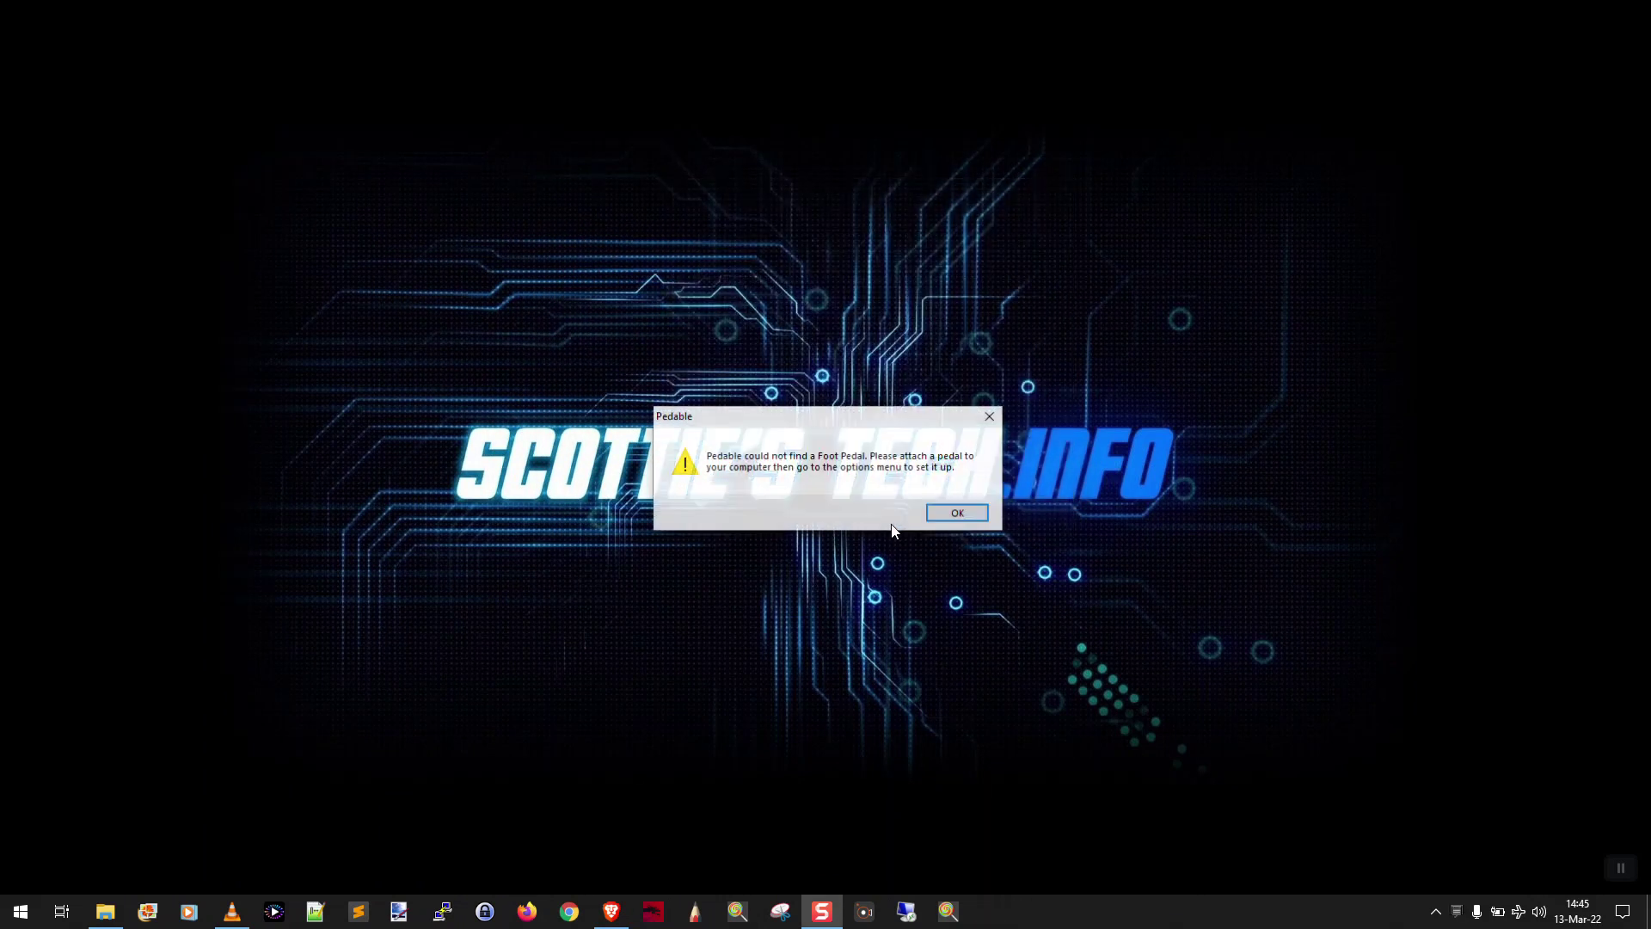
pyautogui.click(955, 514)
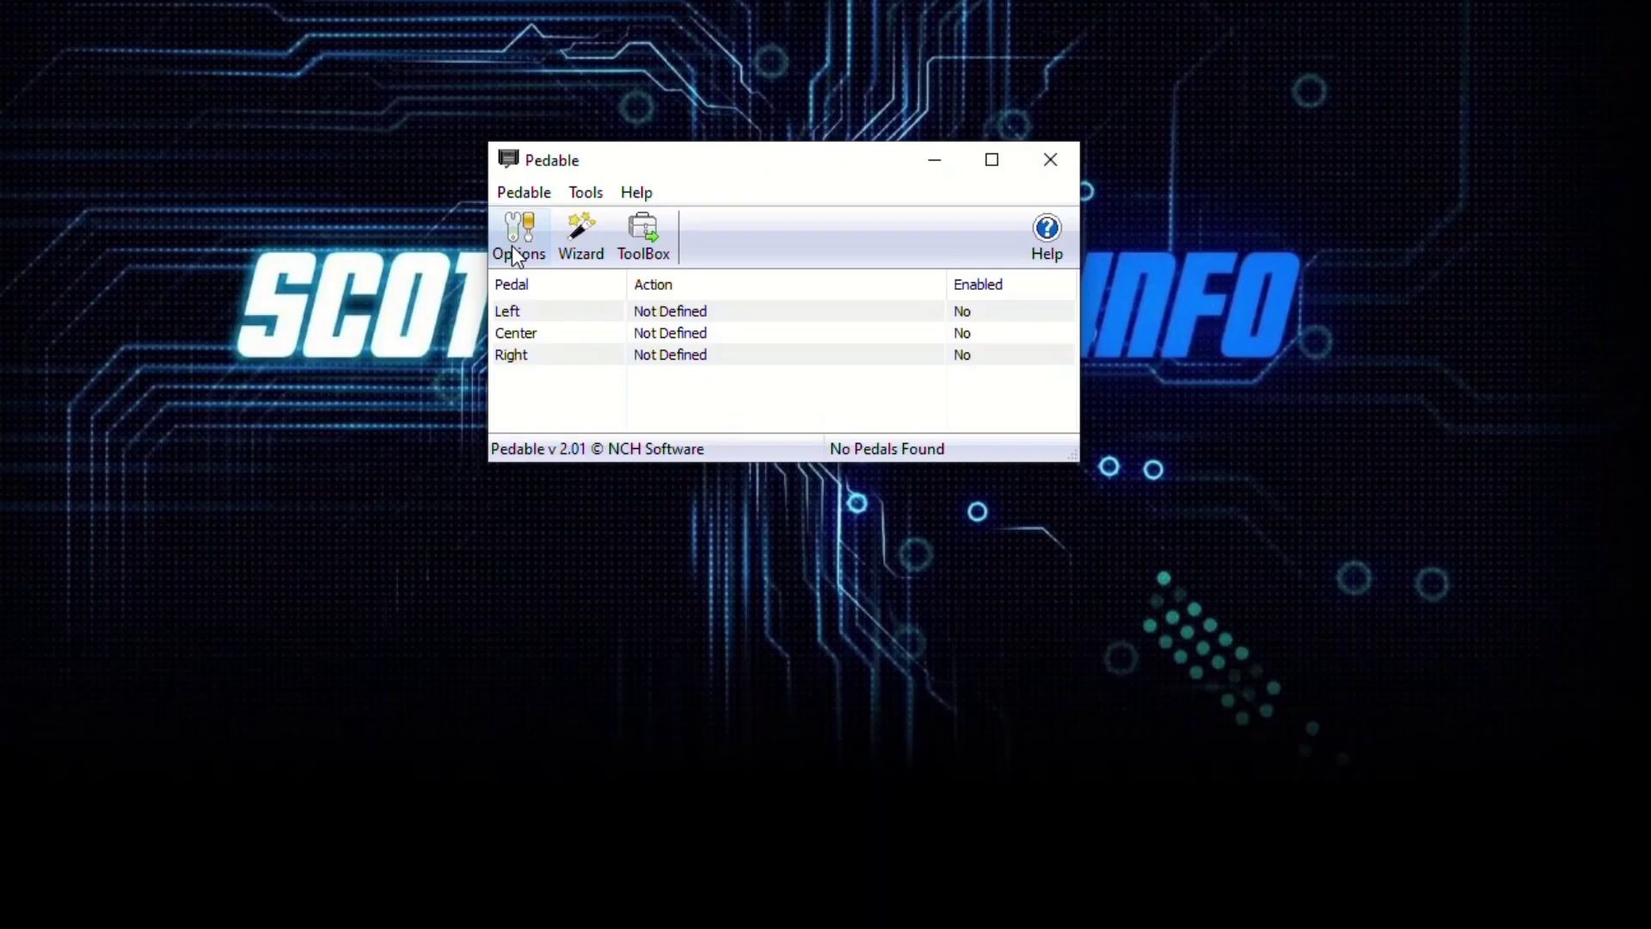
# Open the Pedable options and turn off Run on Startup
pyautogui.click(646, 416)
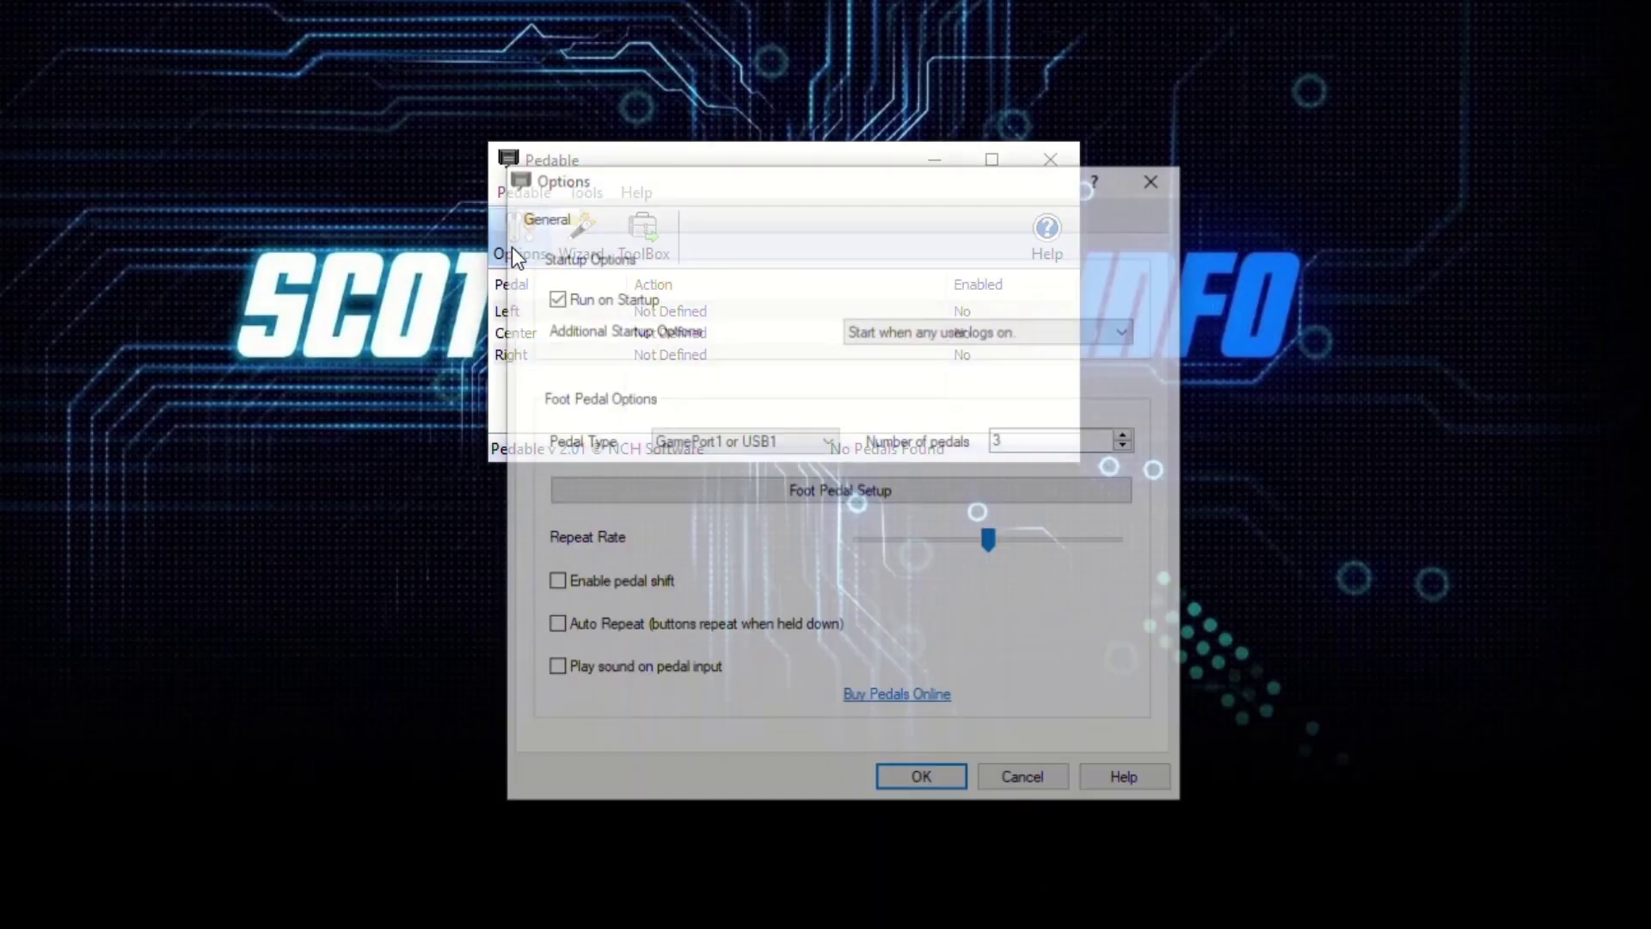
pyautogui.click(555, 298)
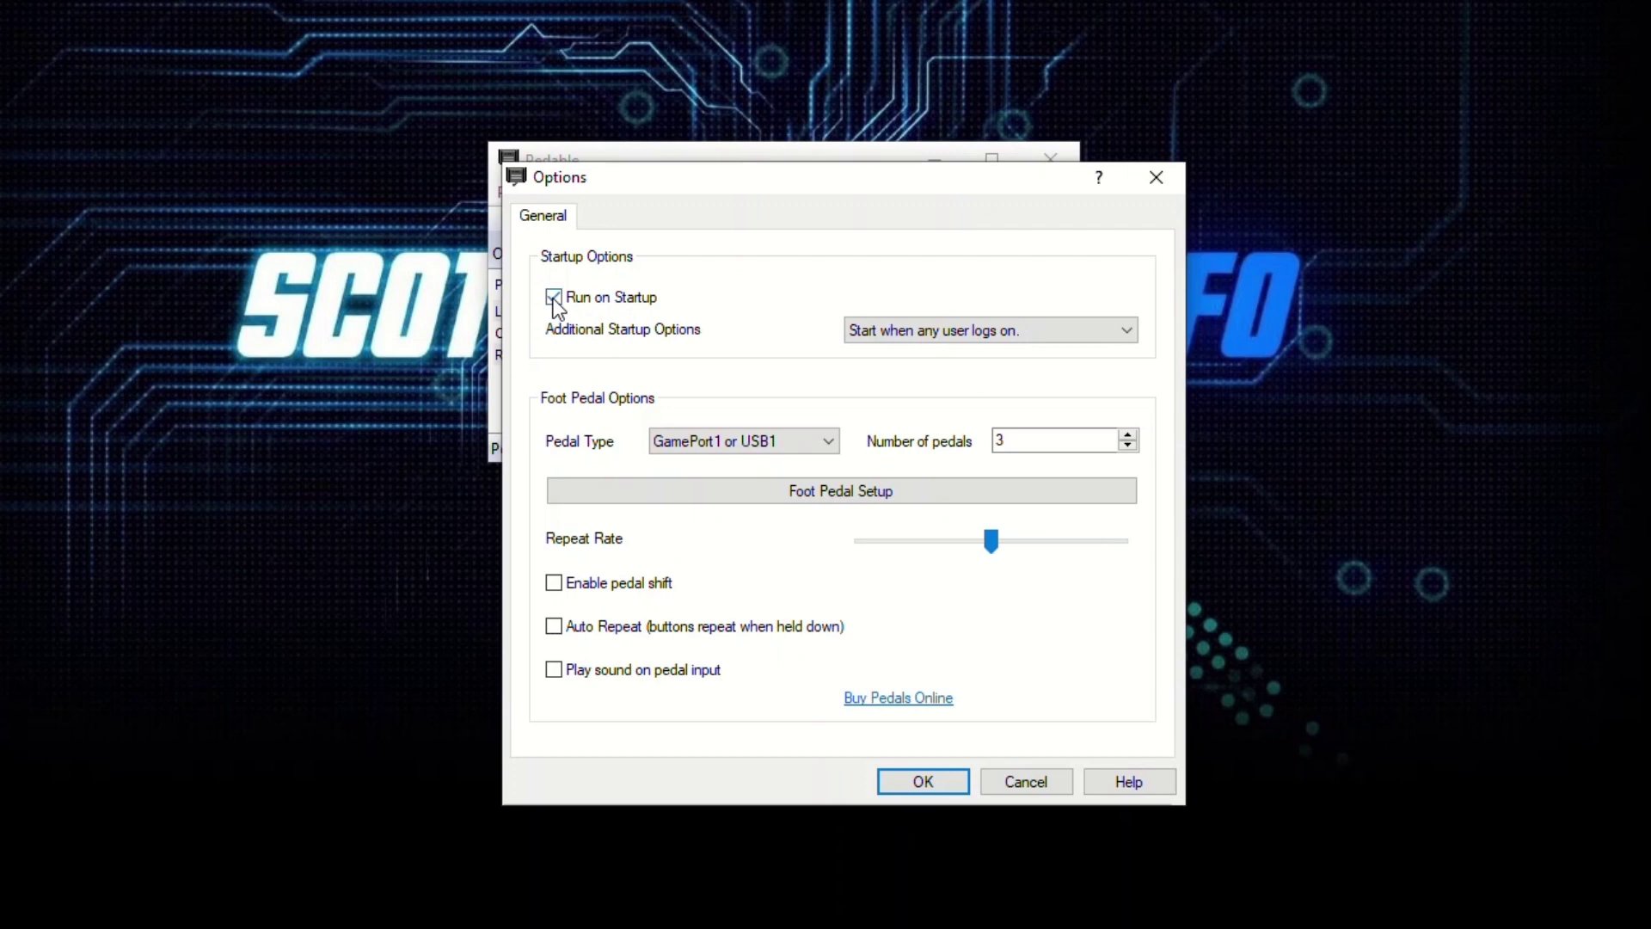
pyautogui.click(554, 298)
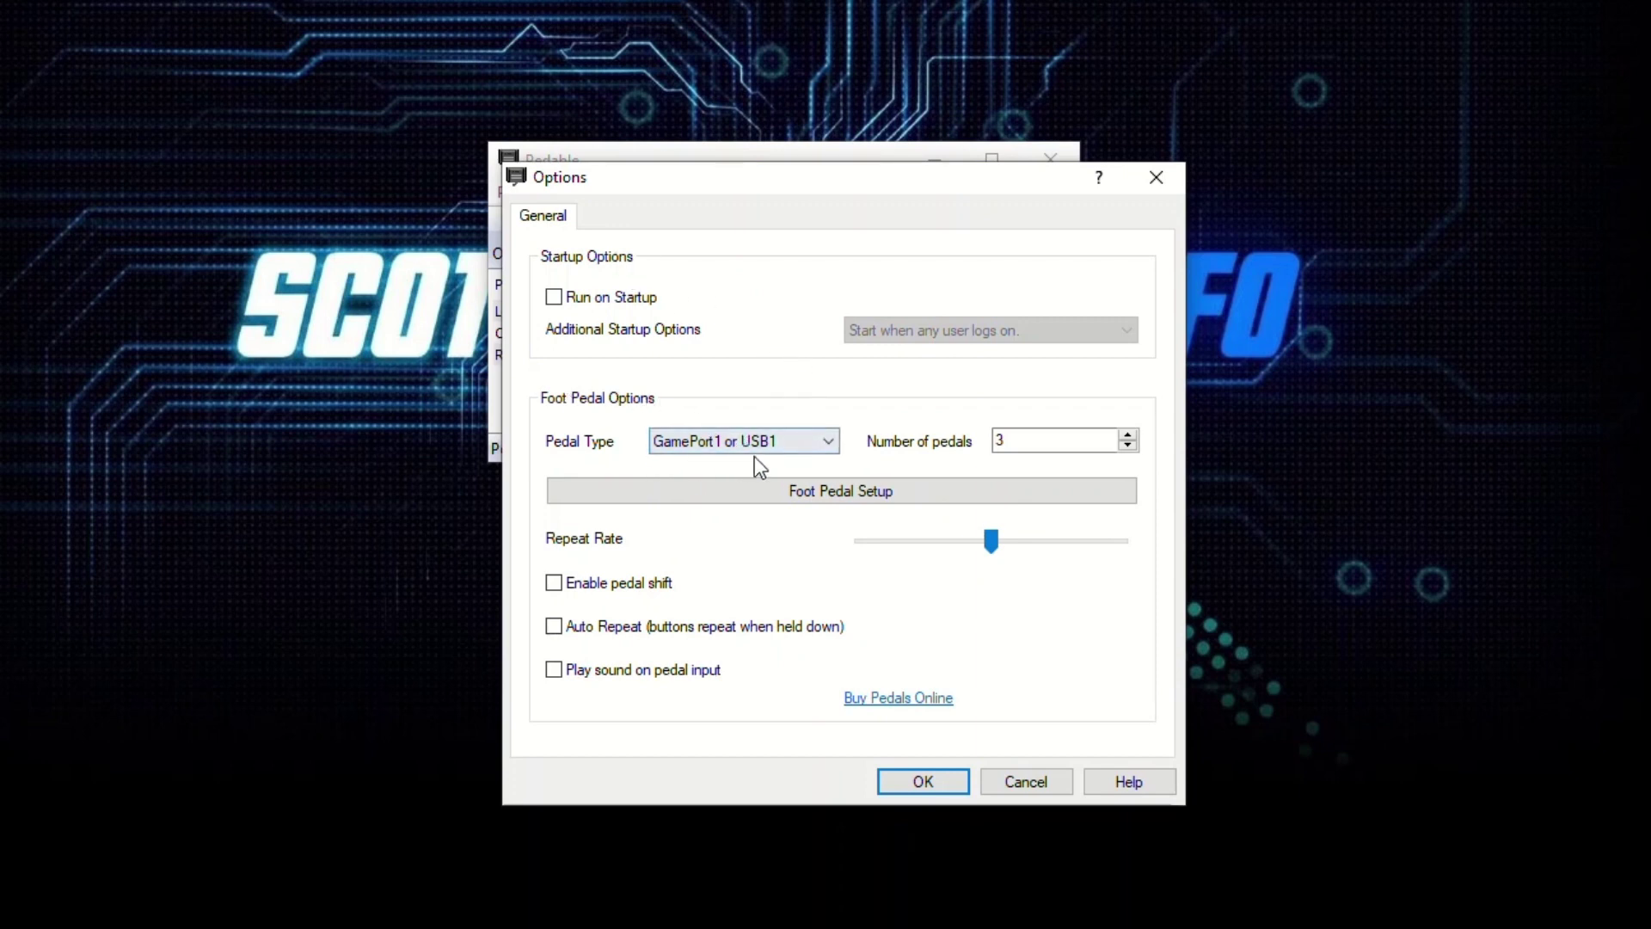
# Set the pedal type to VEC Infinity USB pedals, leave pedal shift disabled and apply the options
pyautogui.click(792, 449)
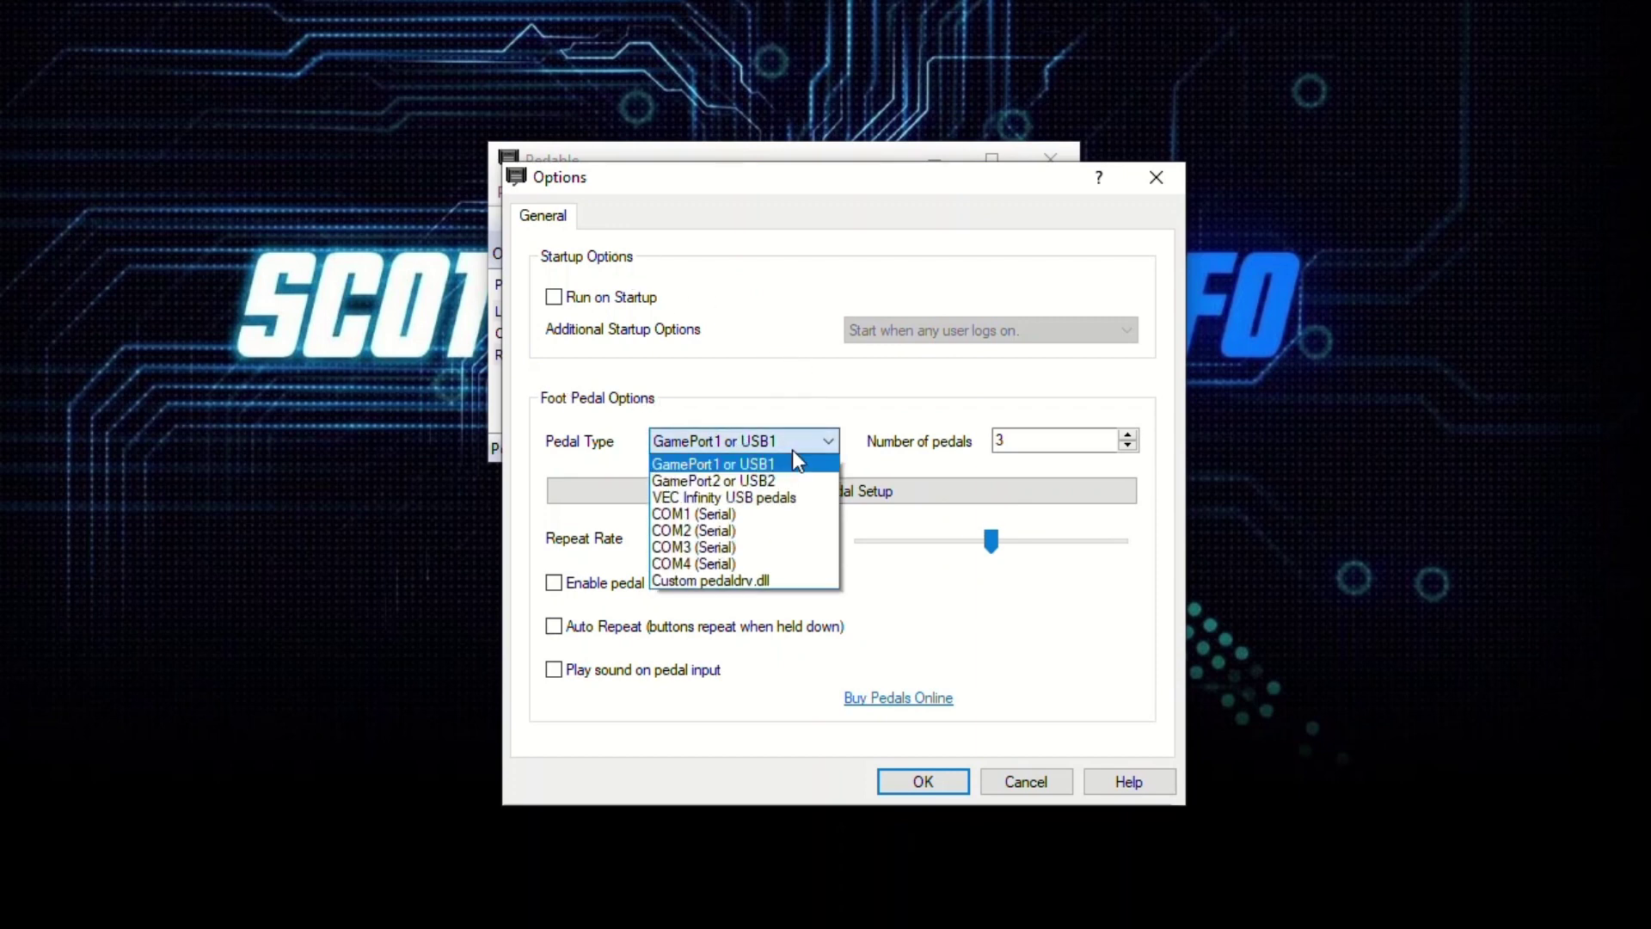
pyautogui.click(792, 498)
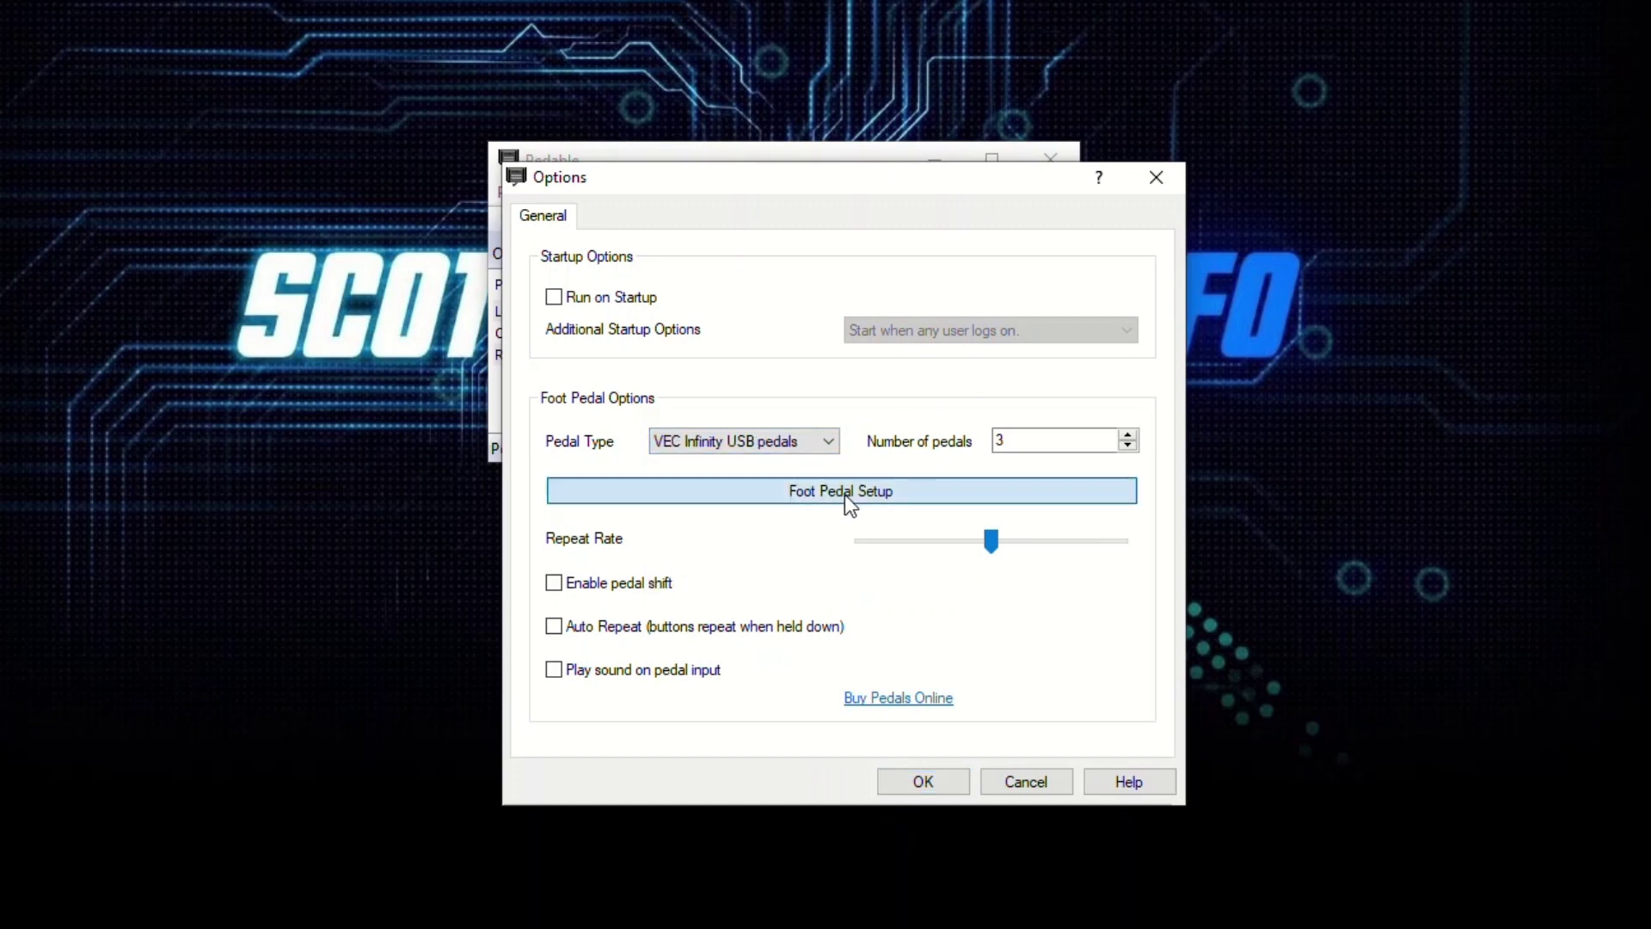
pyautogui.click(804, 492)
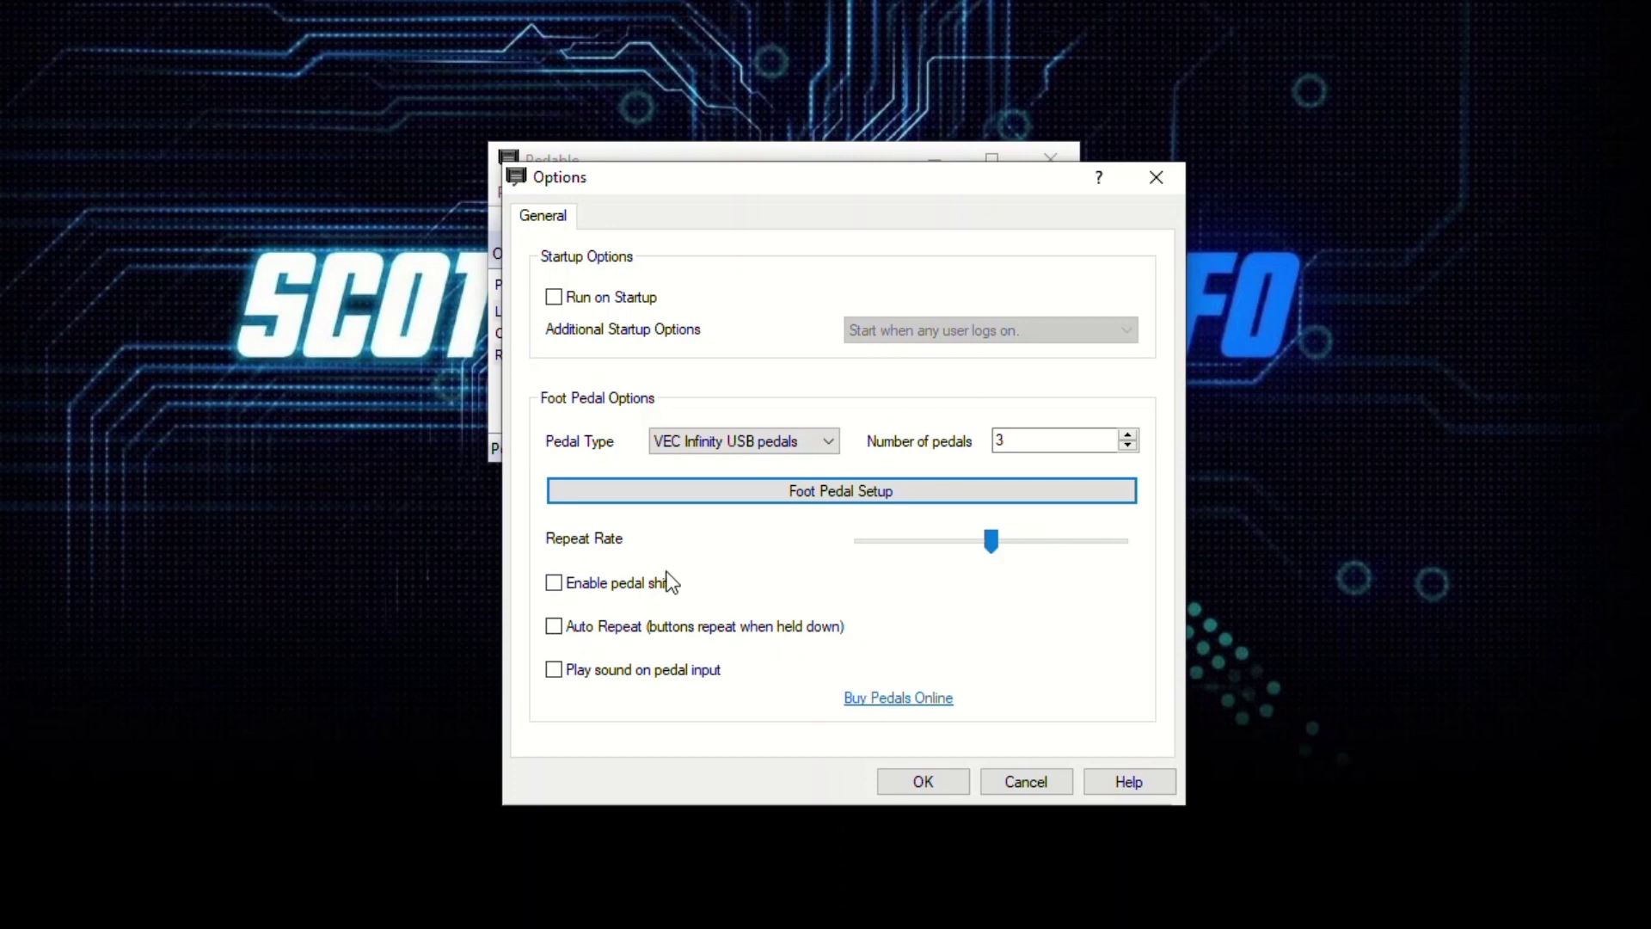
pyautogui.click(553, 583)
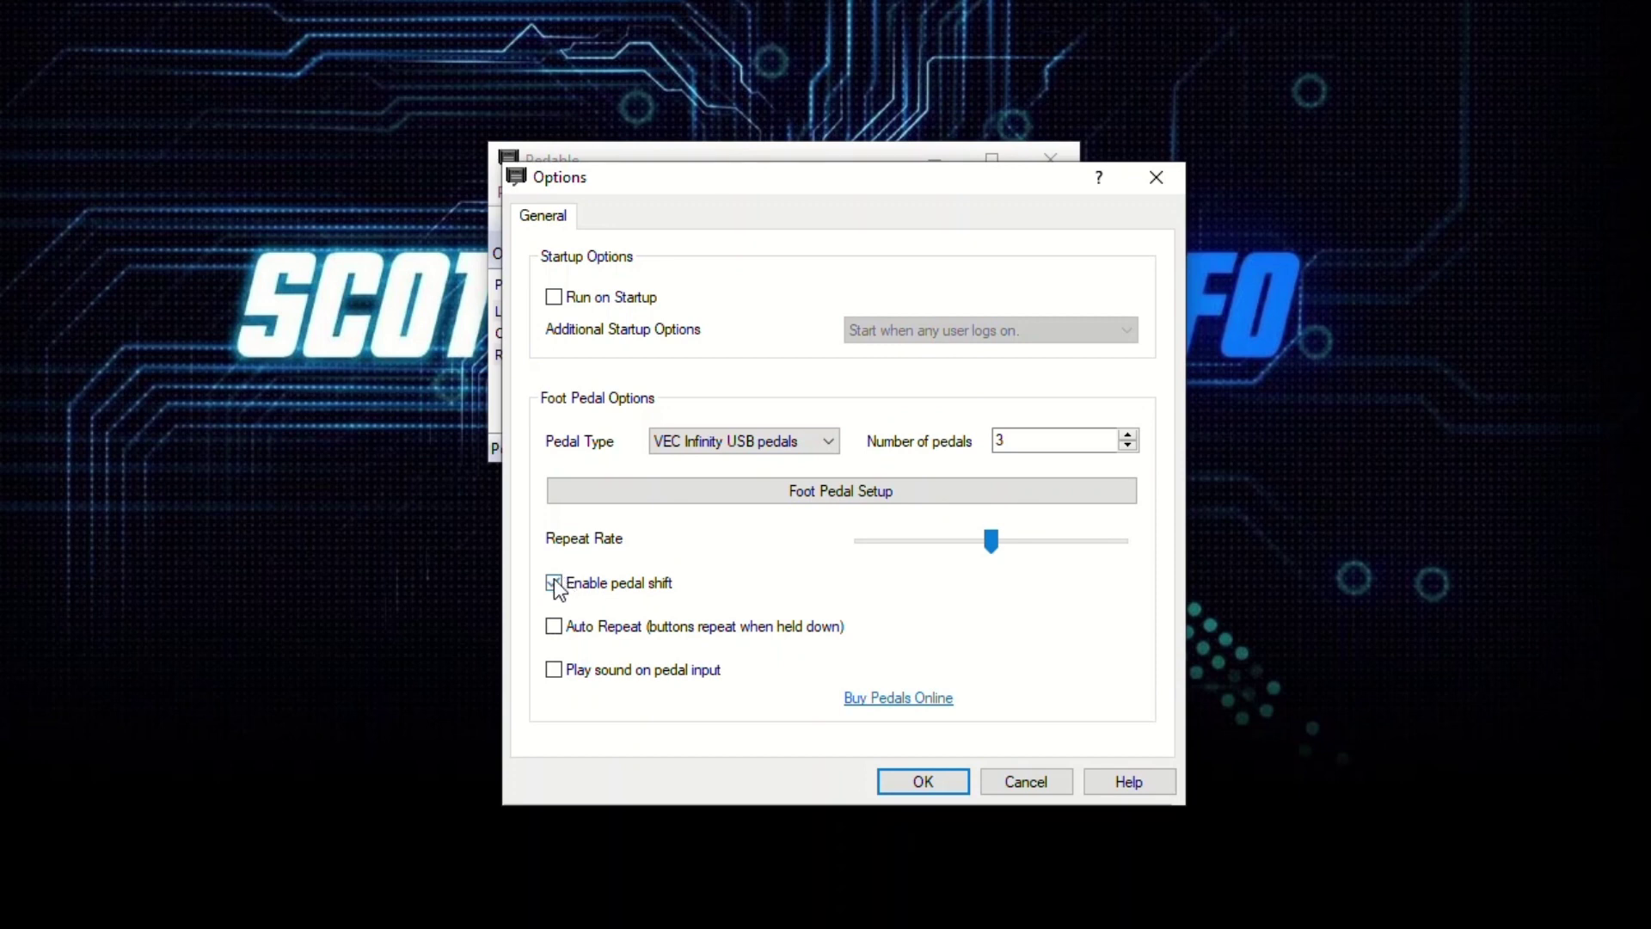
pyautogui.click(558, 582)
pyautogui.click(923, 783)
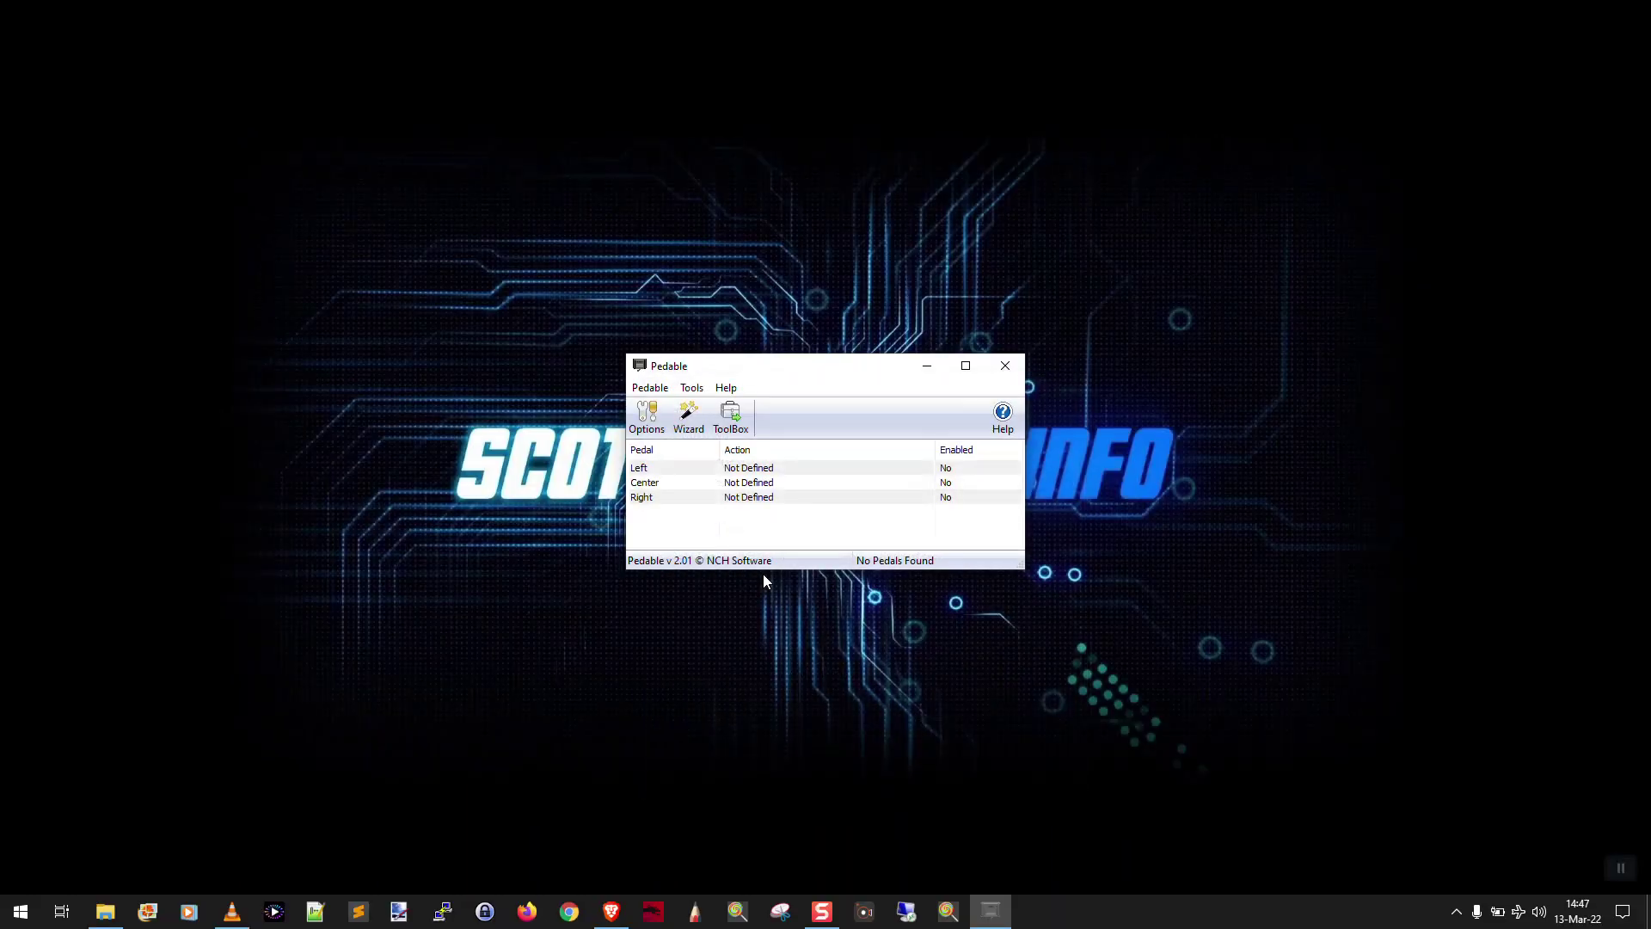
# Switch to VLC media player and assign Ctrl+Shift+Space as the global hotkey for Play/Pause in its preferences
pyautogui.click(927, 365)
pyautogui.click(232, 912)
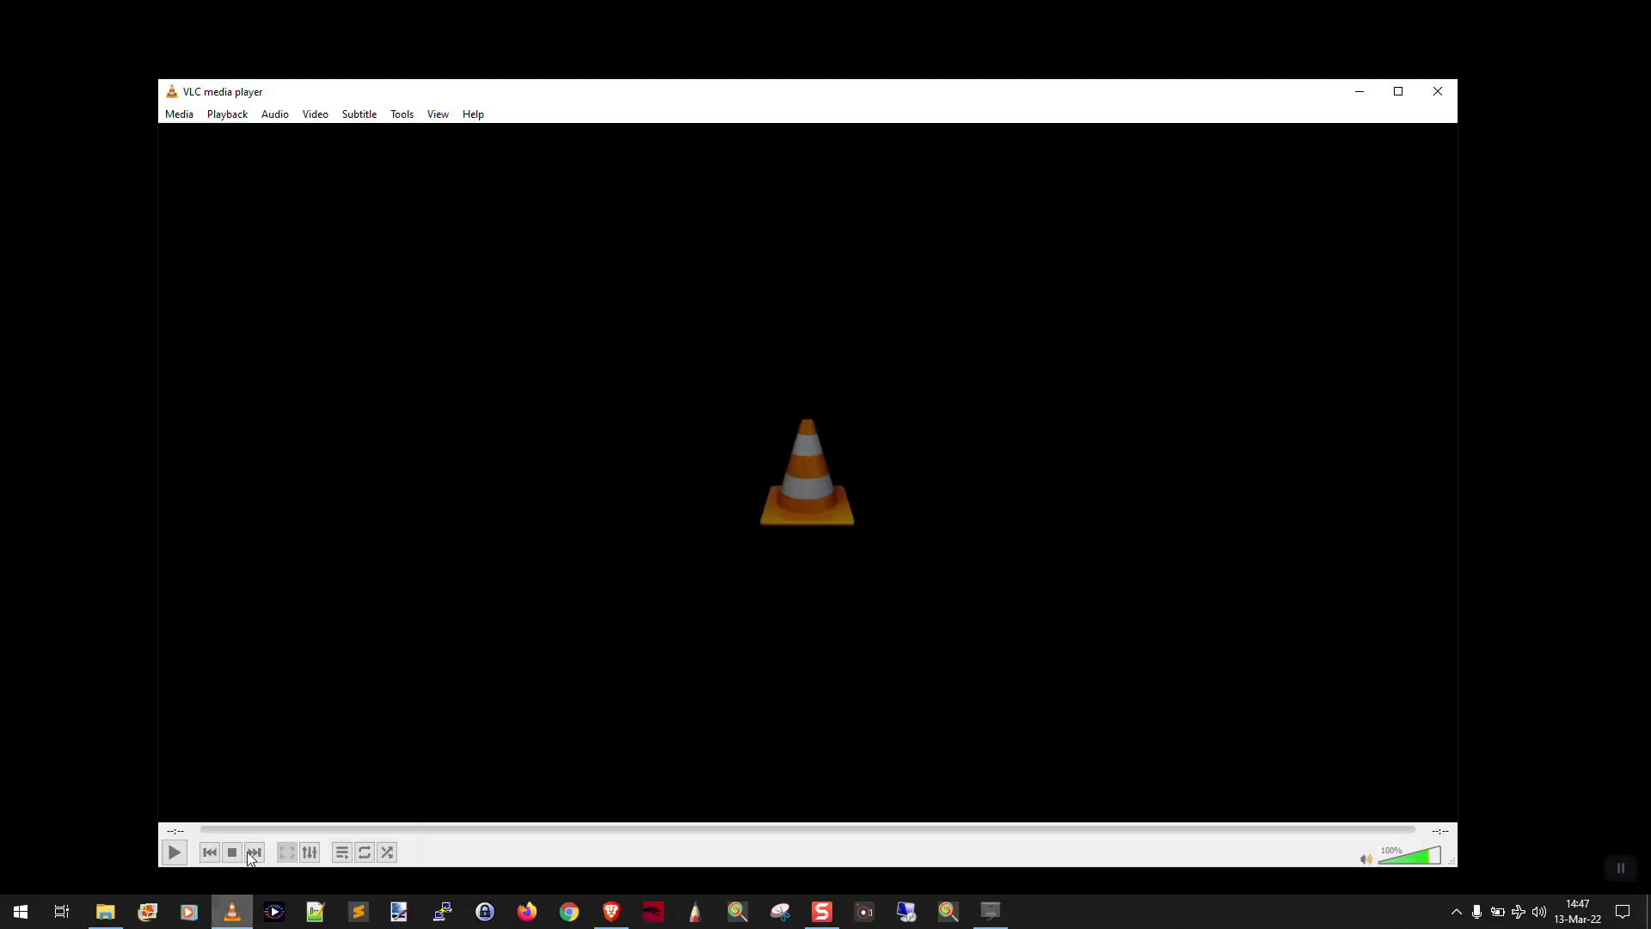
pyautogui.click(401, 116)
pyautogui.click(452, 313)
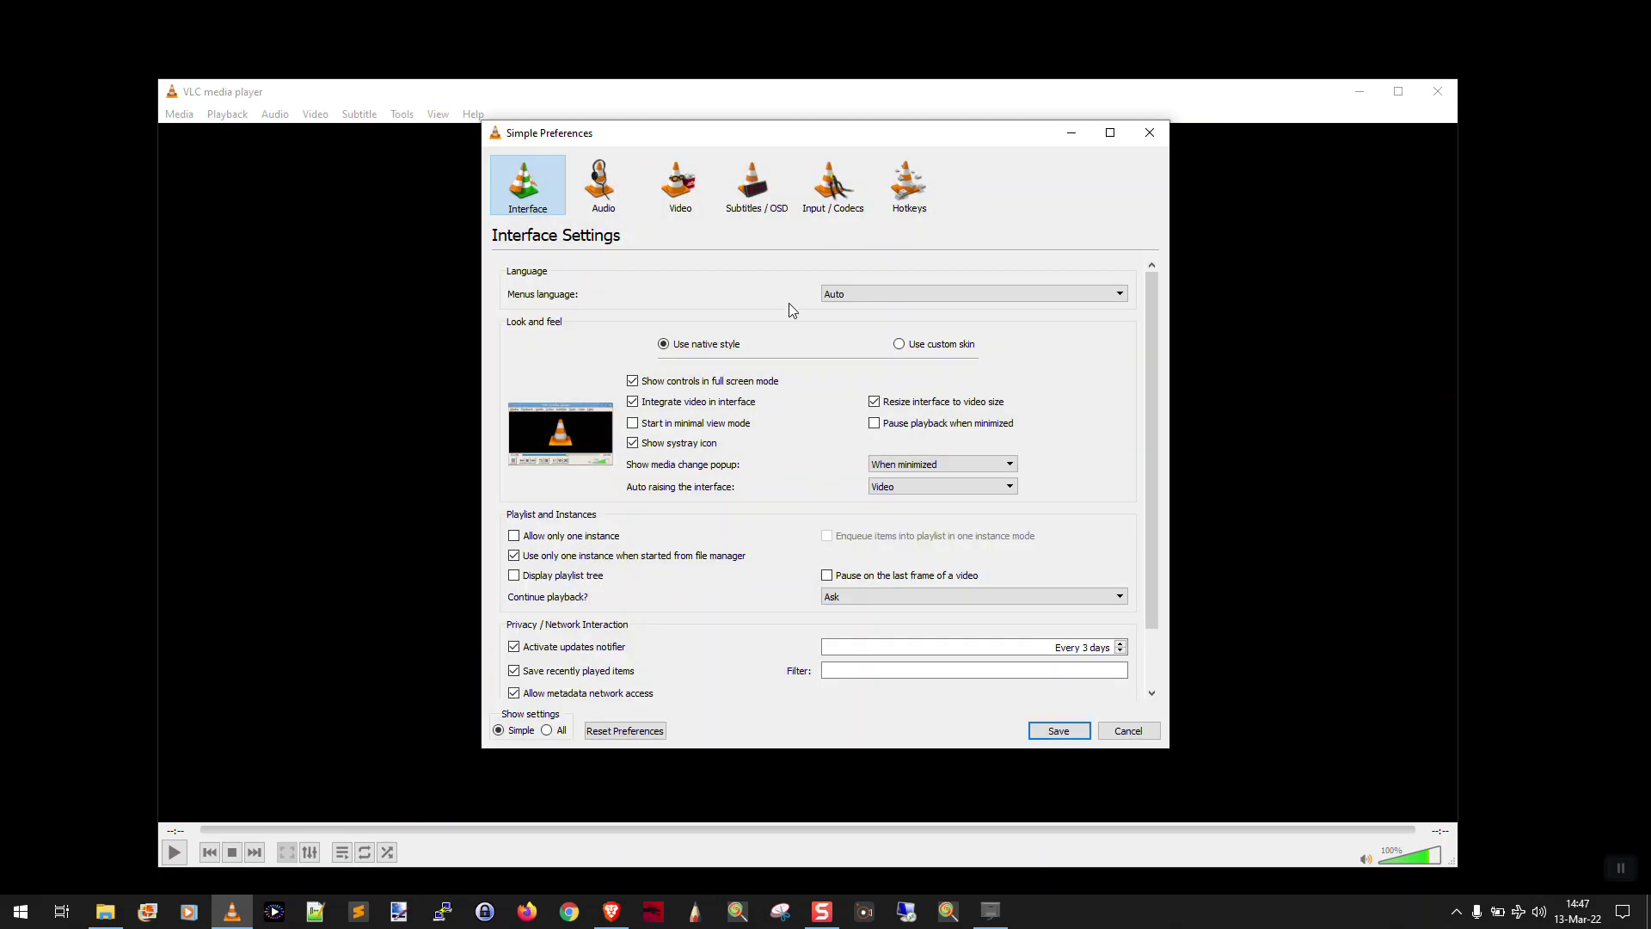
pyautogui.click(907, 194)
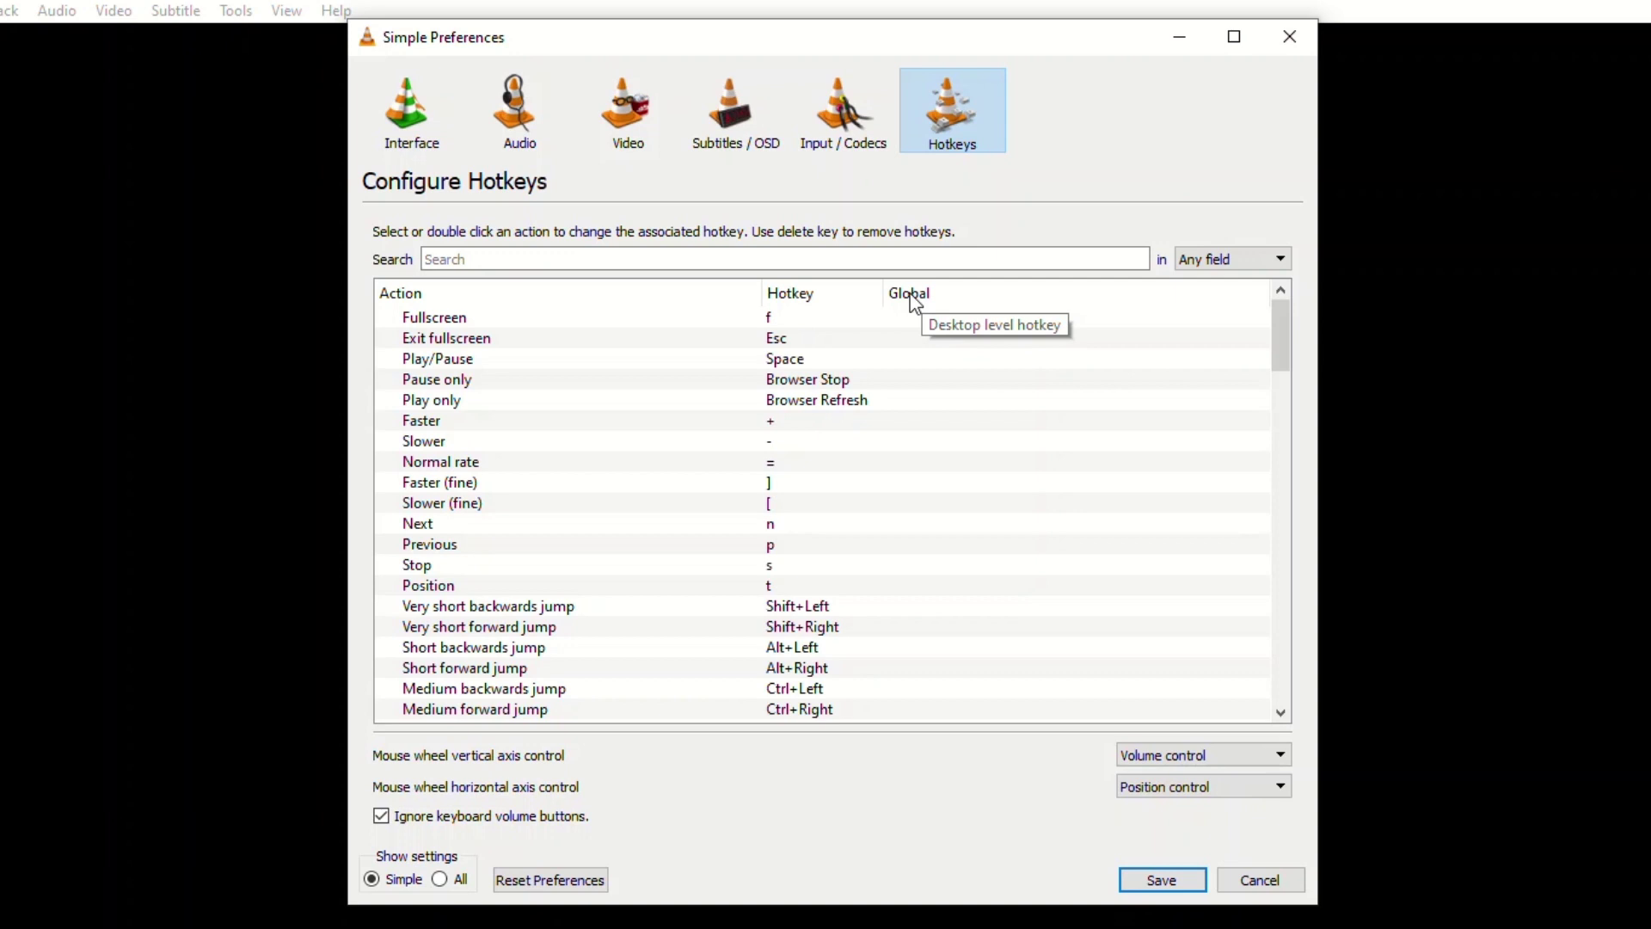
pyautogui.doubleClick(924, 362)
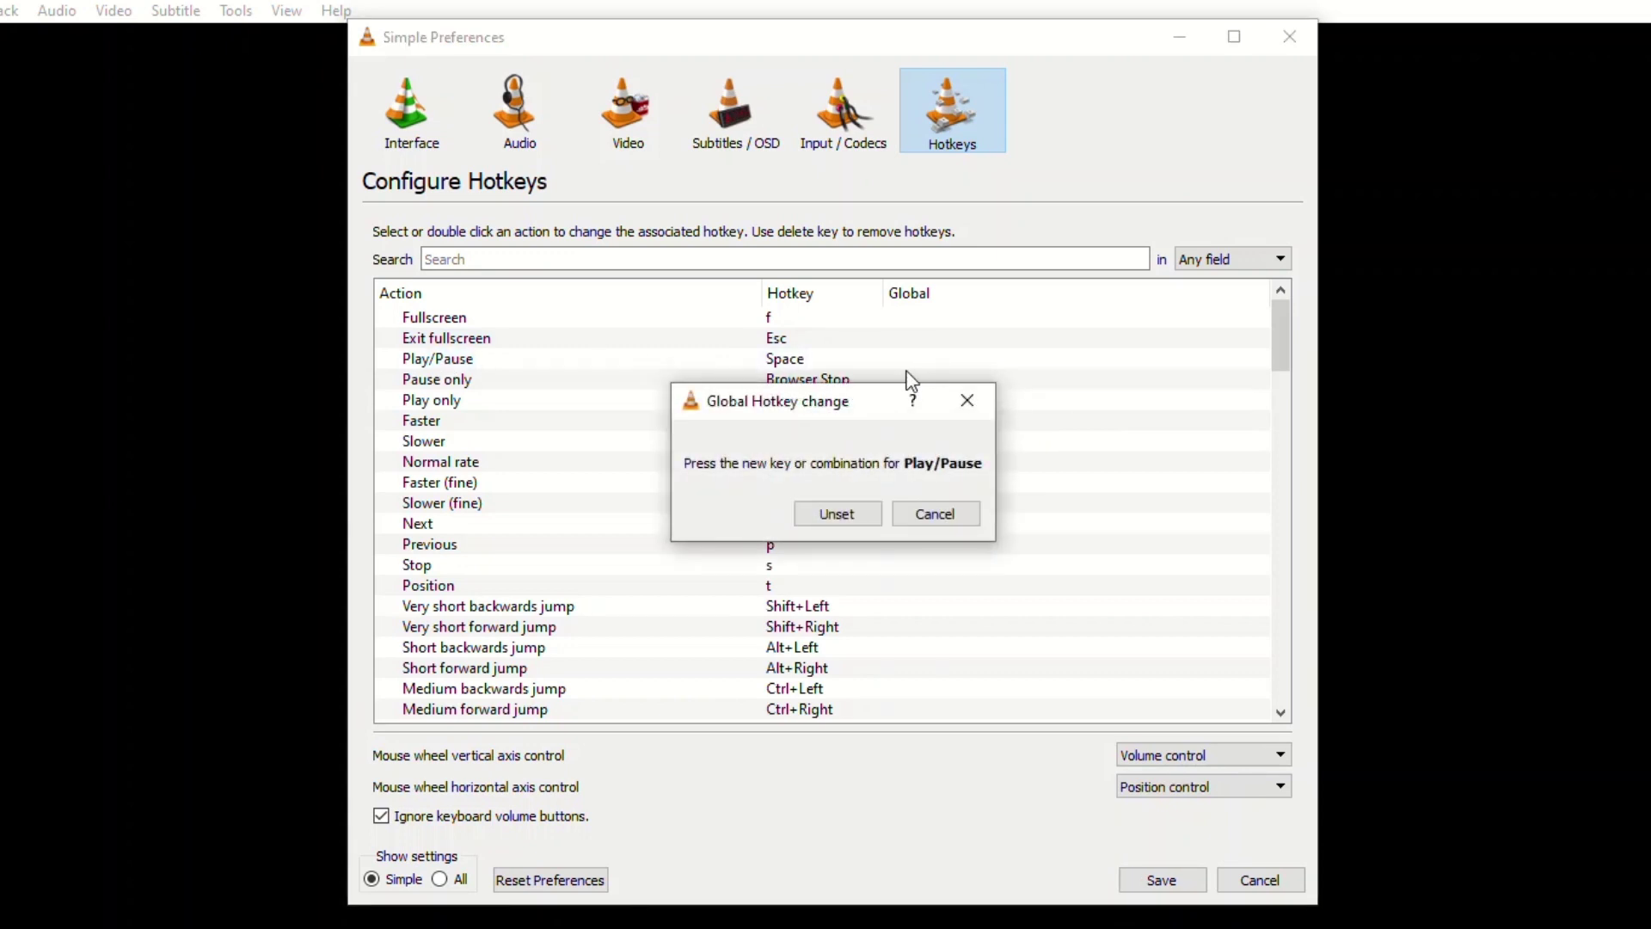
pyautogui.hotkey('ctrl', 'shift', 'space')
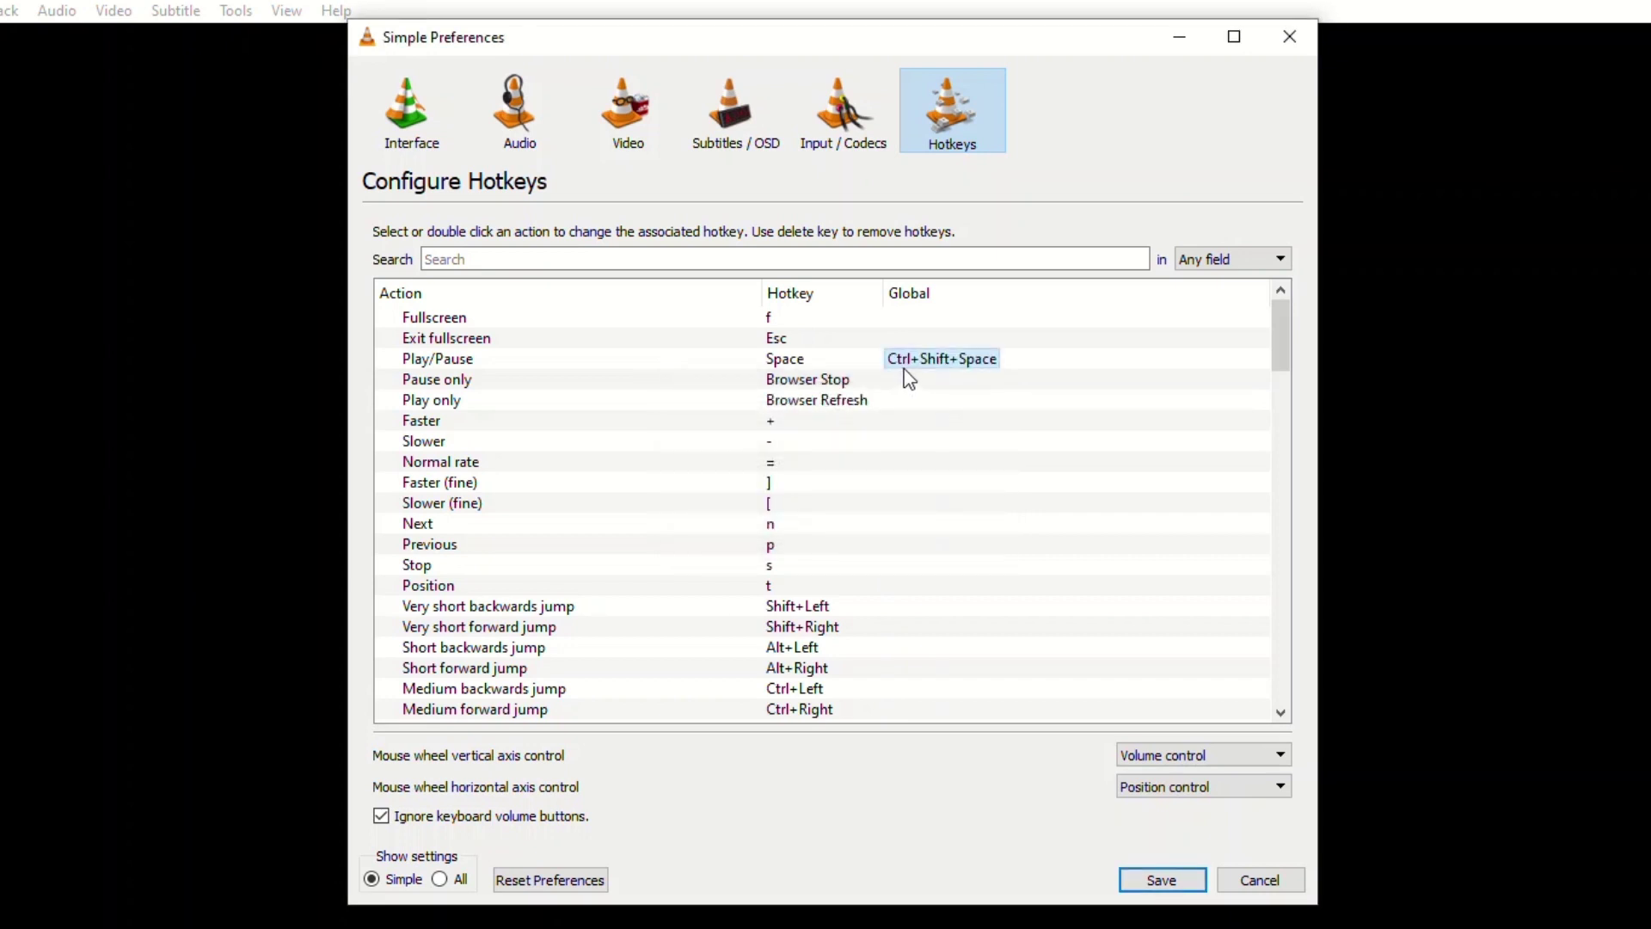
# Assign global hotkeys Ctrl+Alt+Left to Very short backwards jump and Ctrl+Alt+Right to Very short forward jump, save the preferences and close VLC
pyautogui.doubleClick(925, 607)
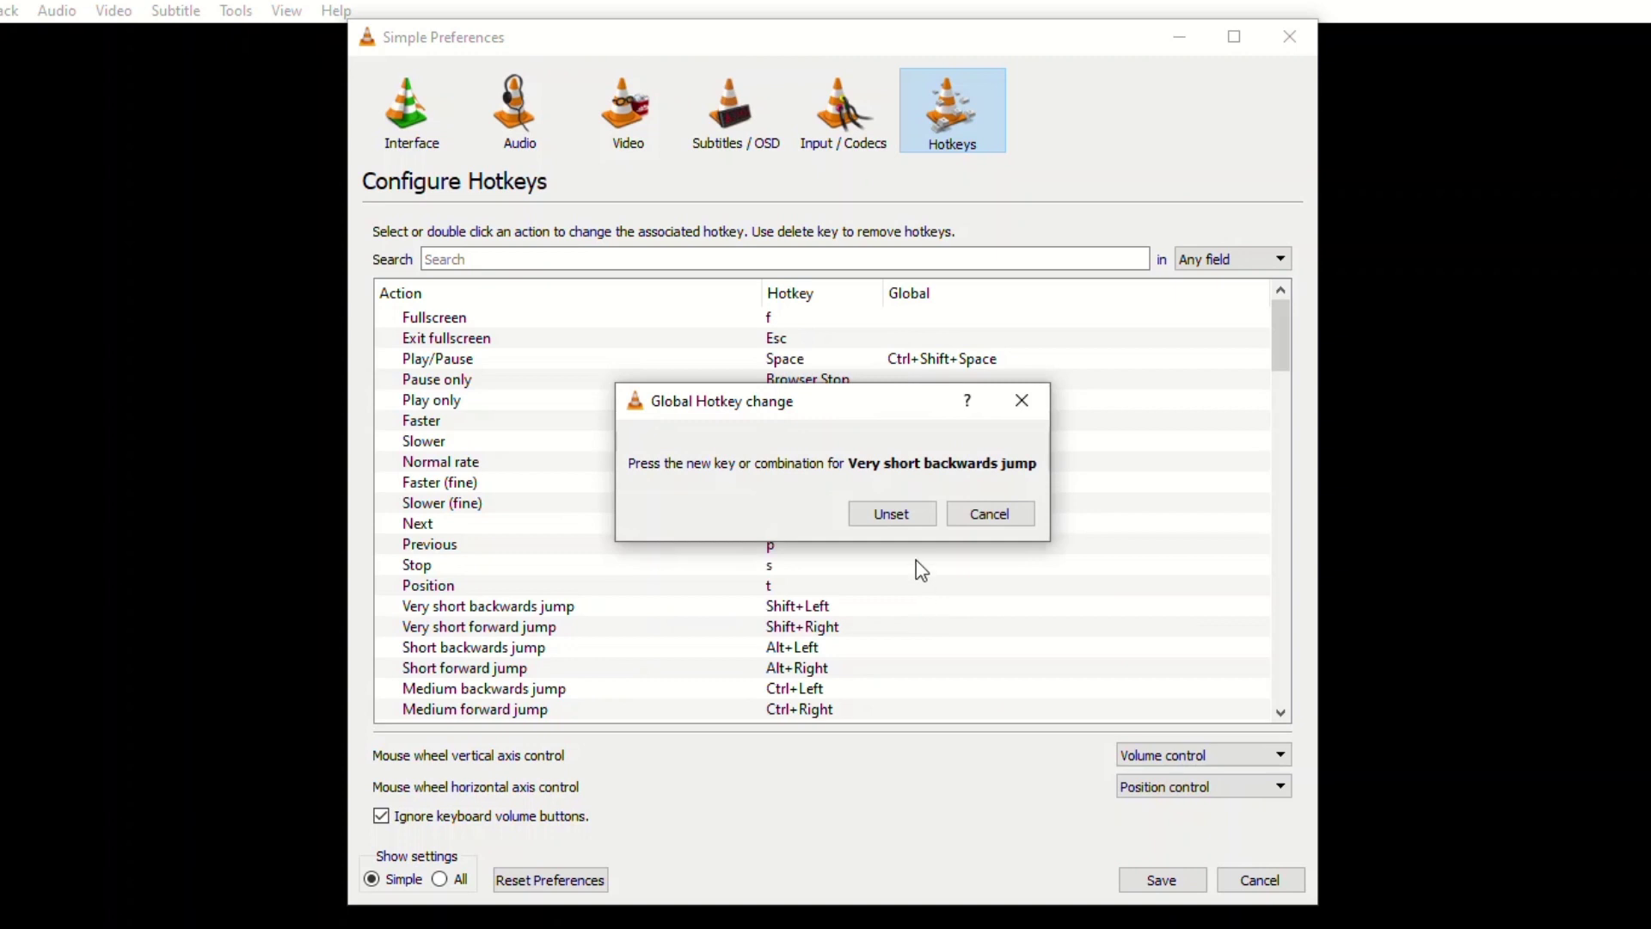
pyautogui.hotkey('ctrl', 'alt', 'Left')
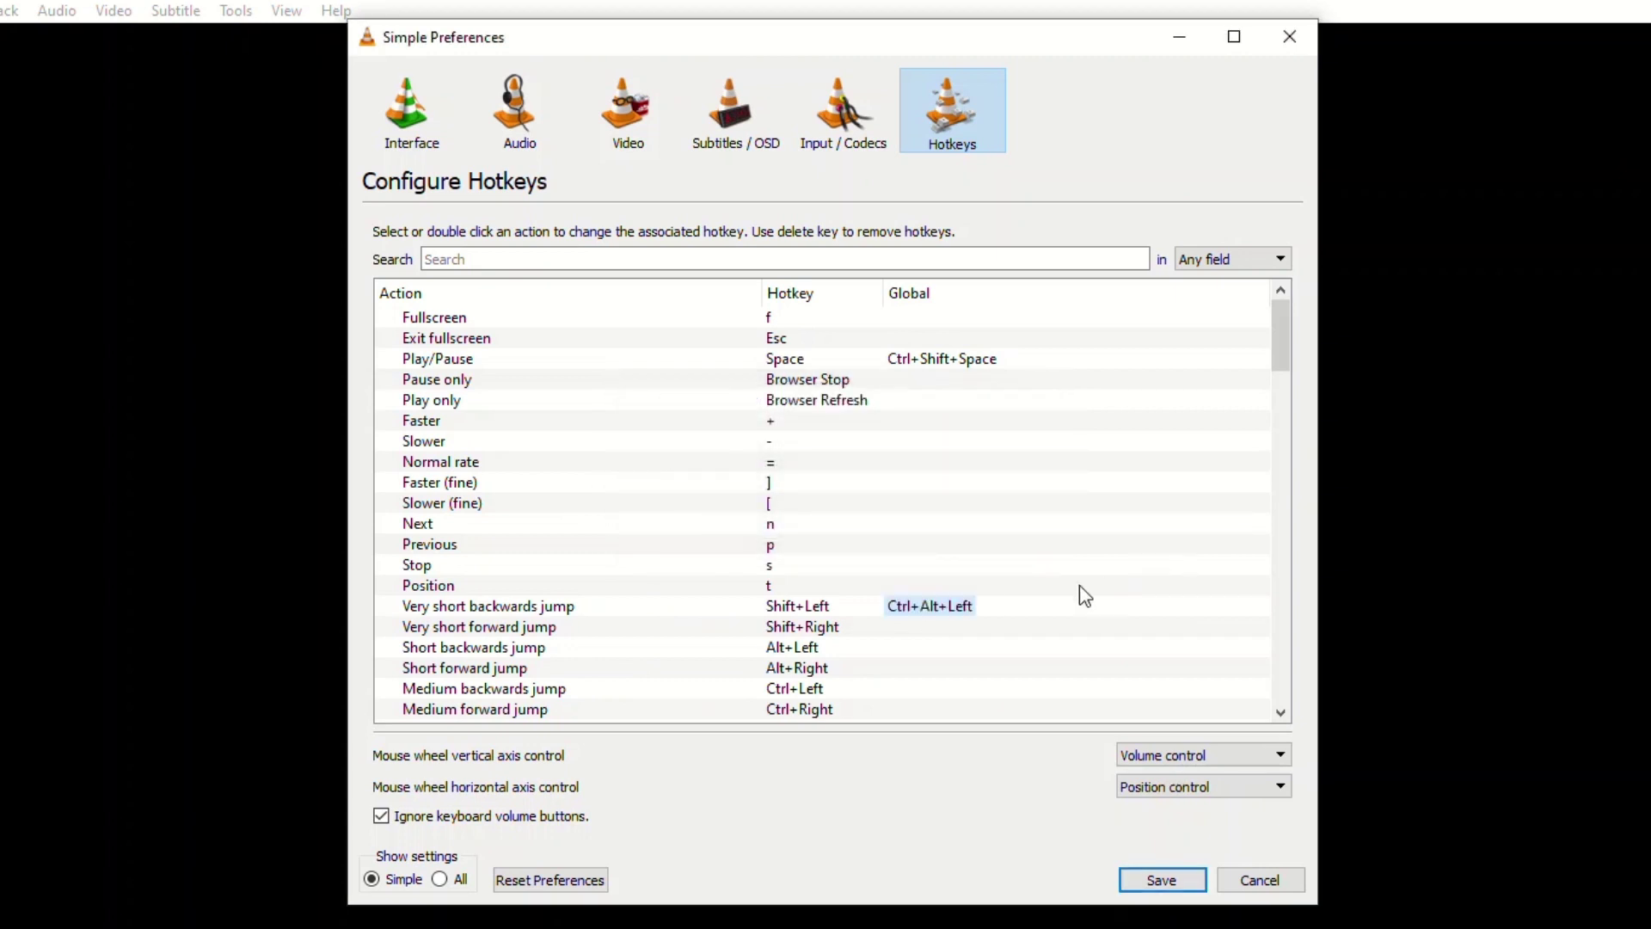
pyautogui.doubleClick(940, 627)
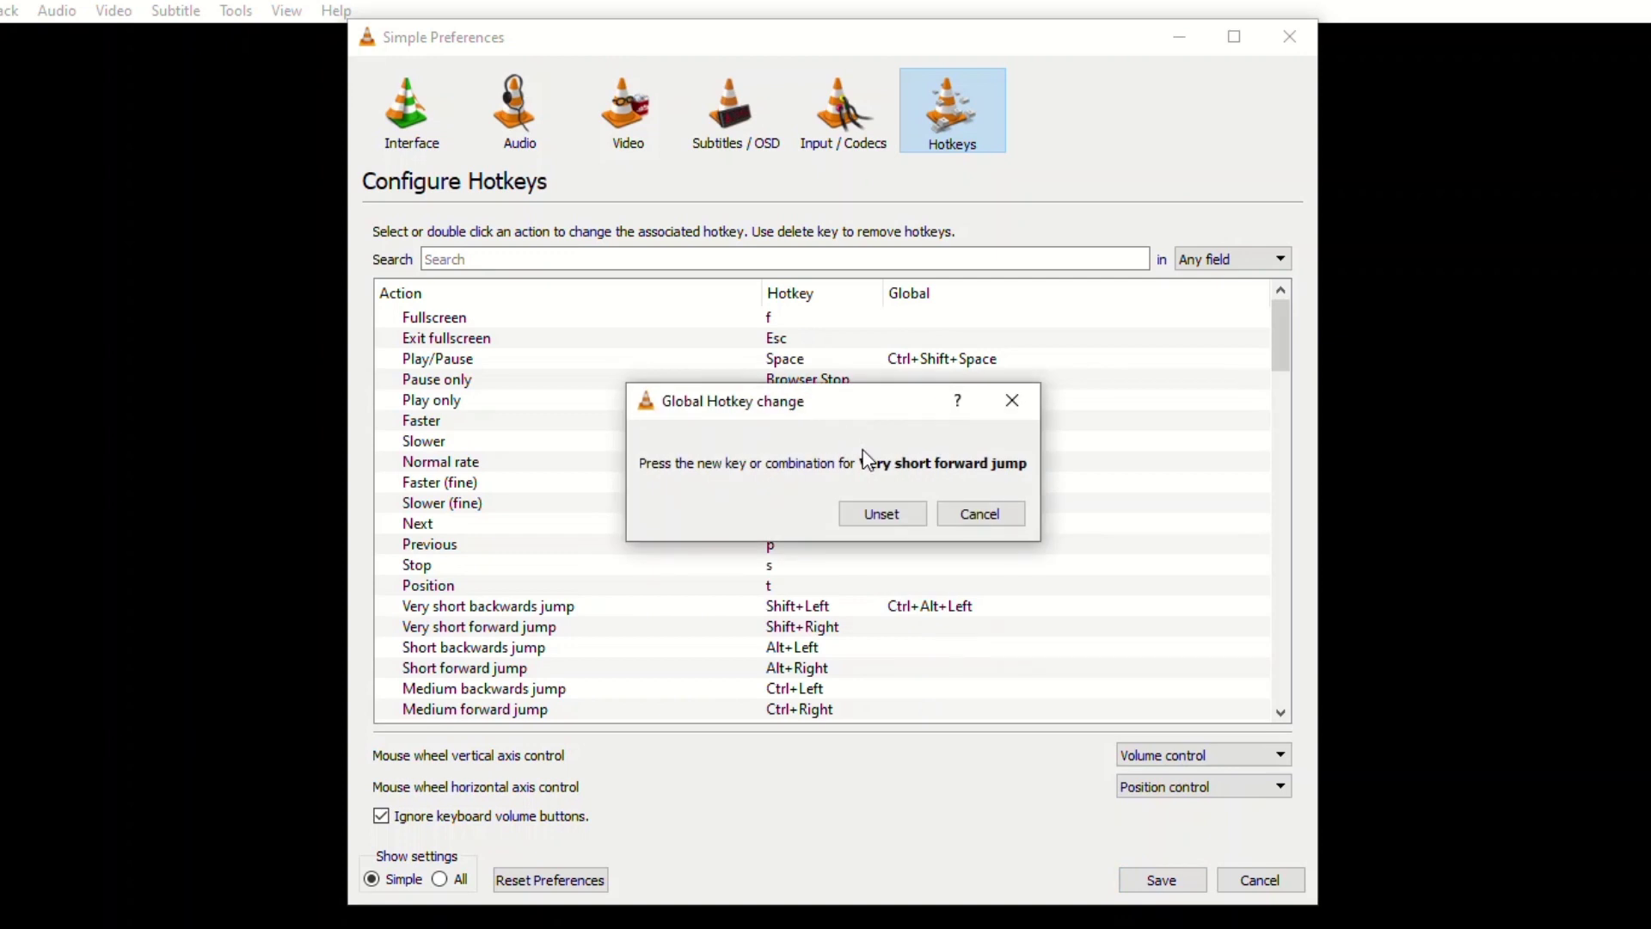
pyautogui.hotkey('ctrl', 'alt', 'Right')
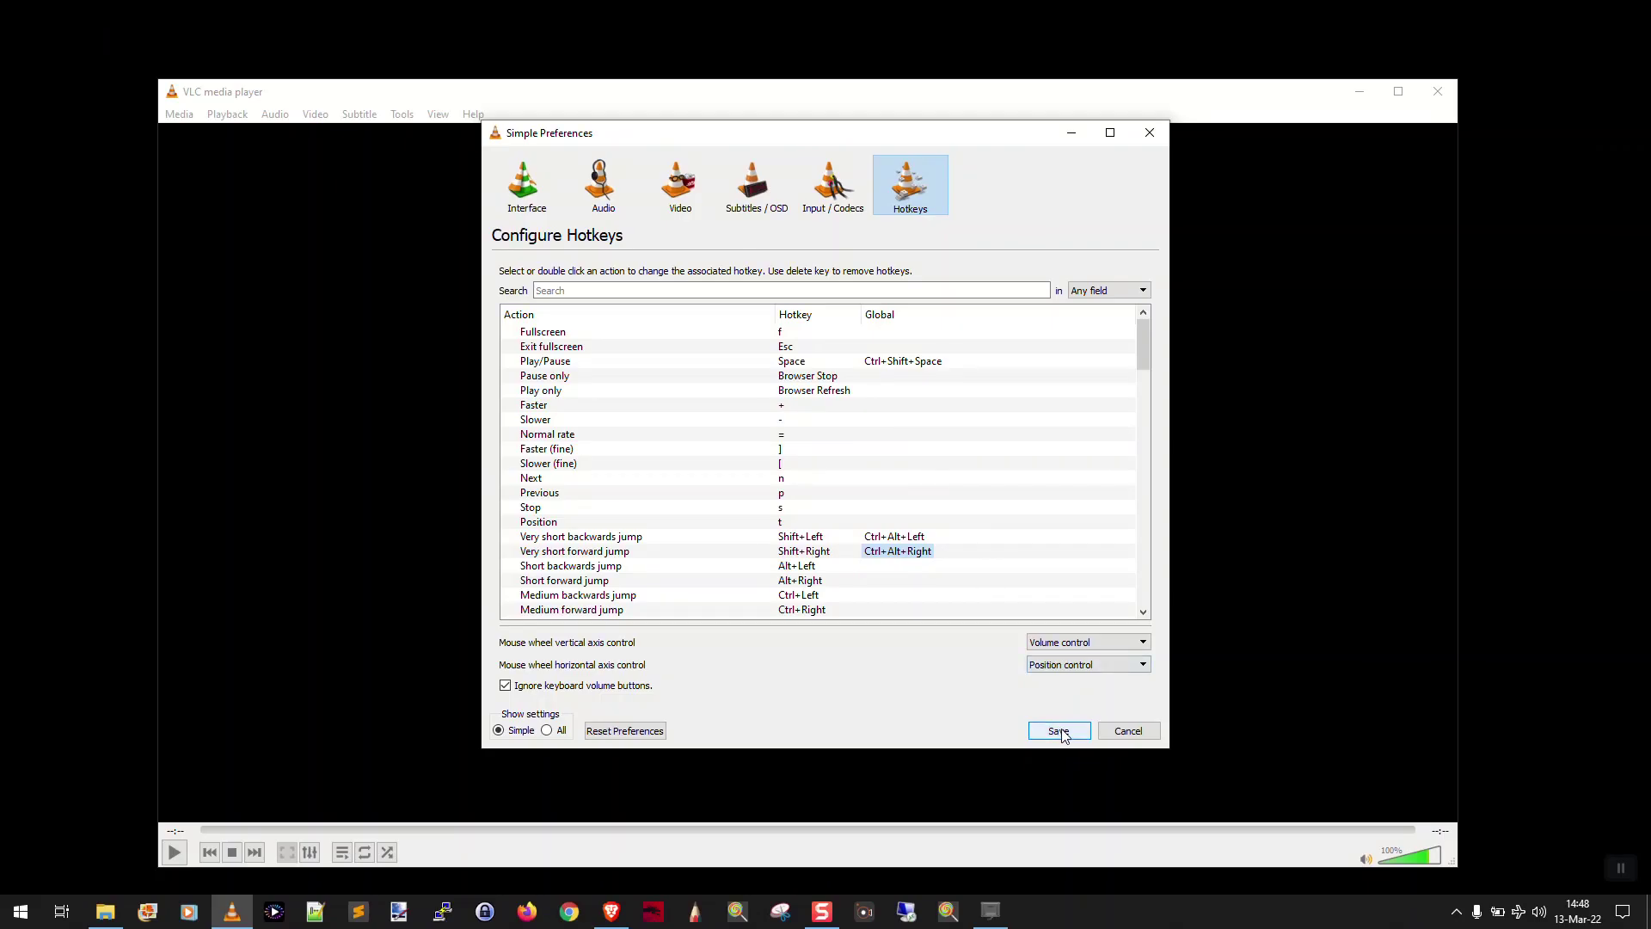
pyautogui.click(1162, 880)
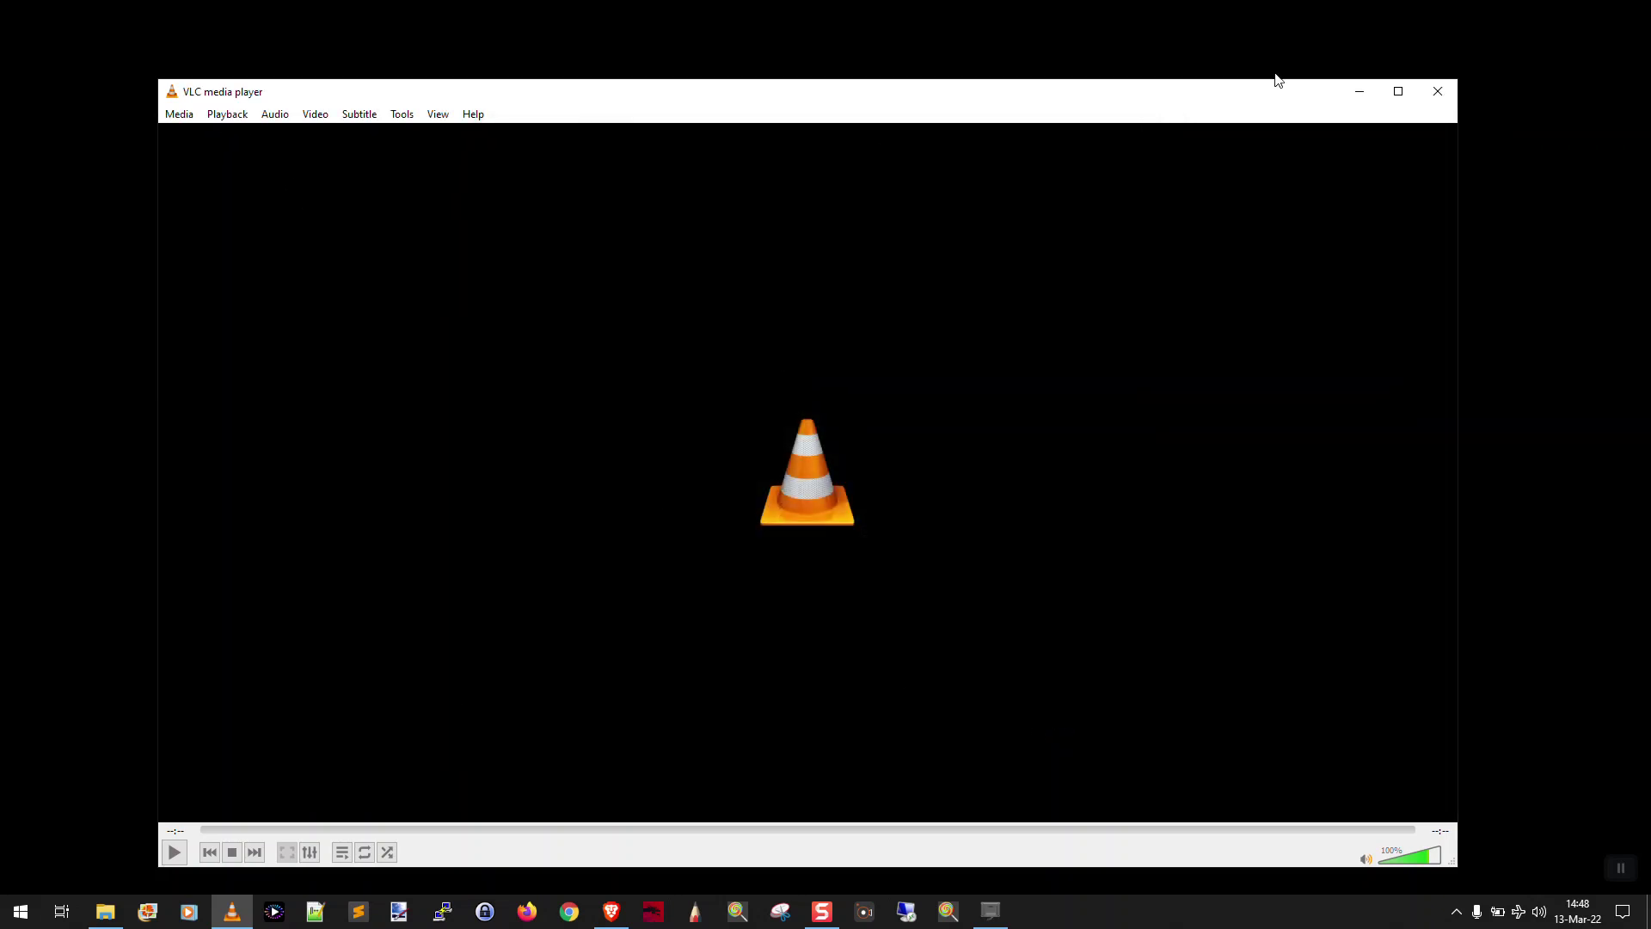
pyautogui.click(1438, 91)
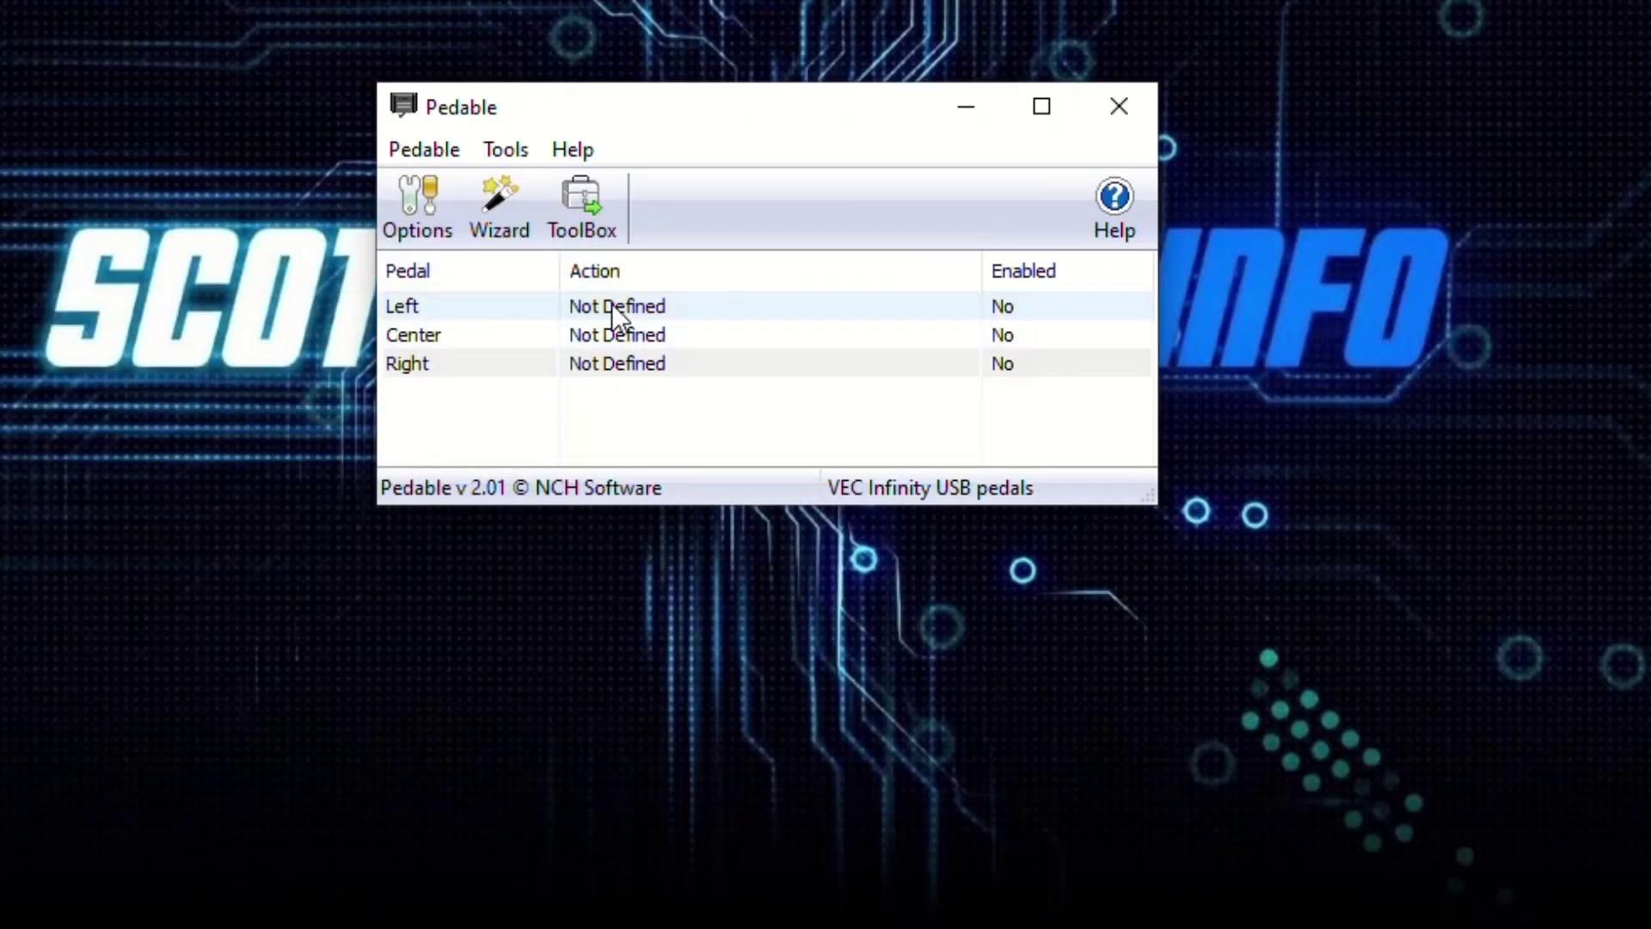
# Configure the left pedal in Pedable to send the key combination Ctrl+Alt+Left
pyautogui.doubleClick(628, 303)
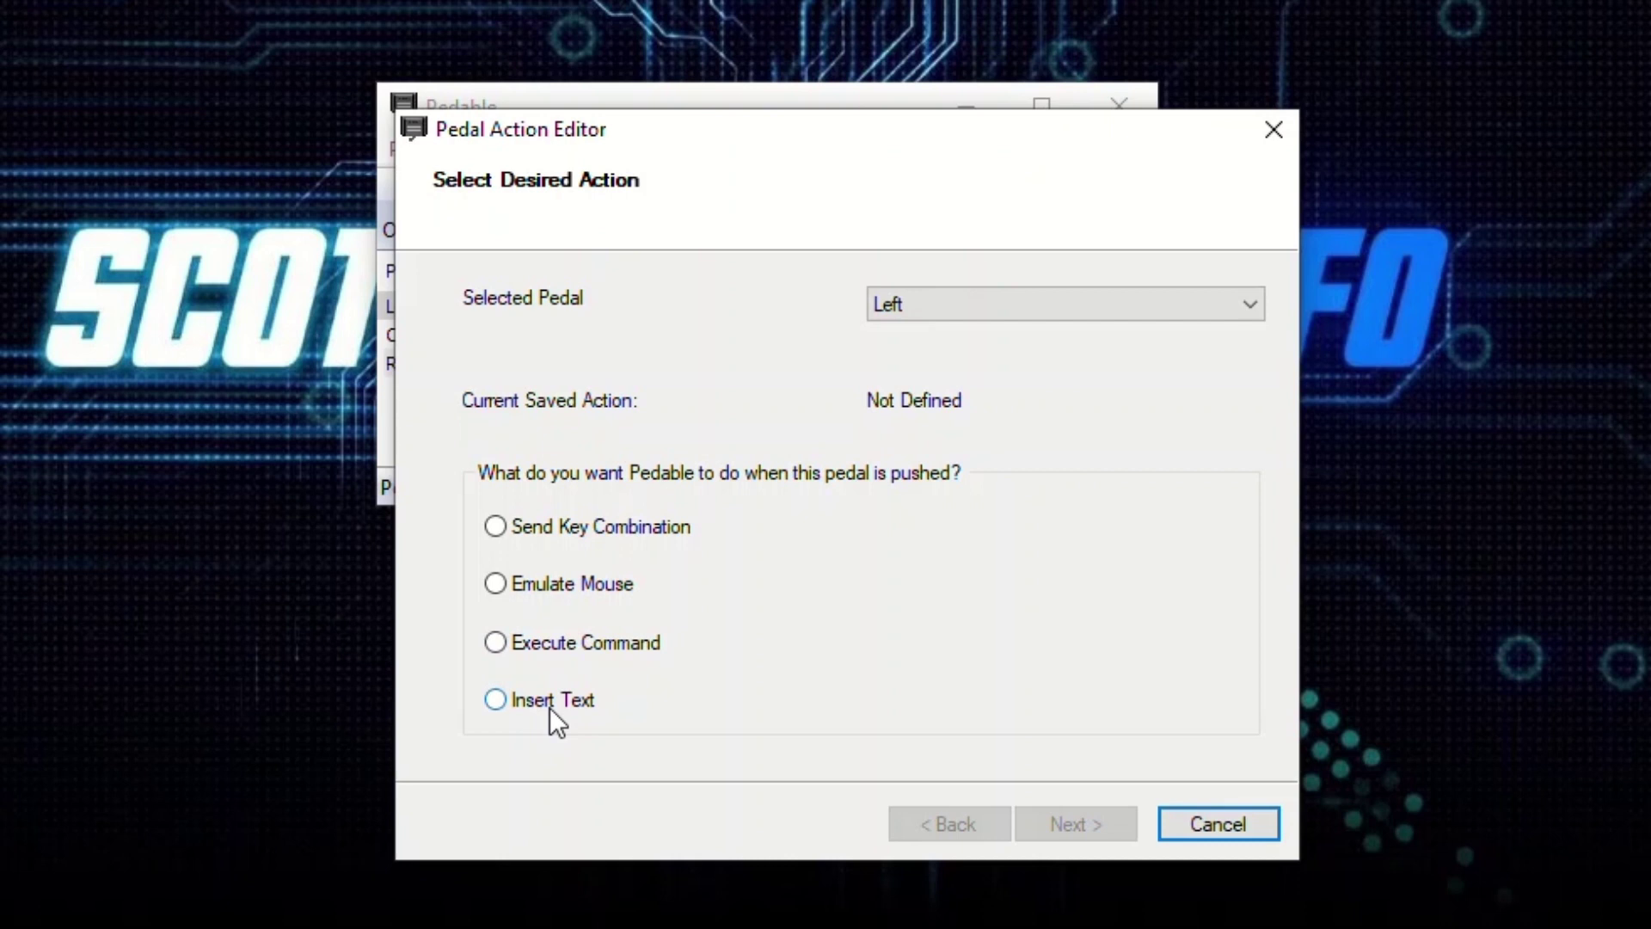
pyautogui.click(612, 531)
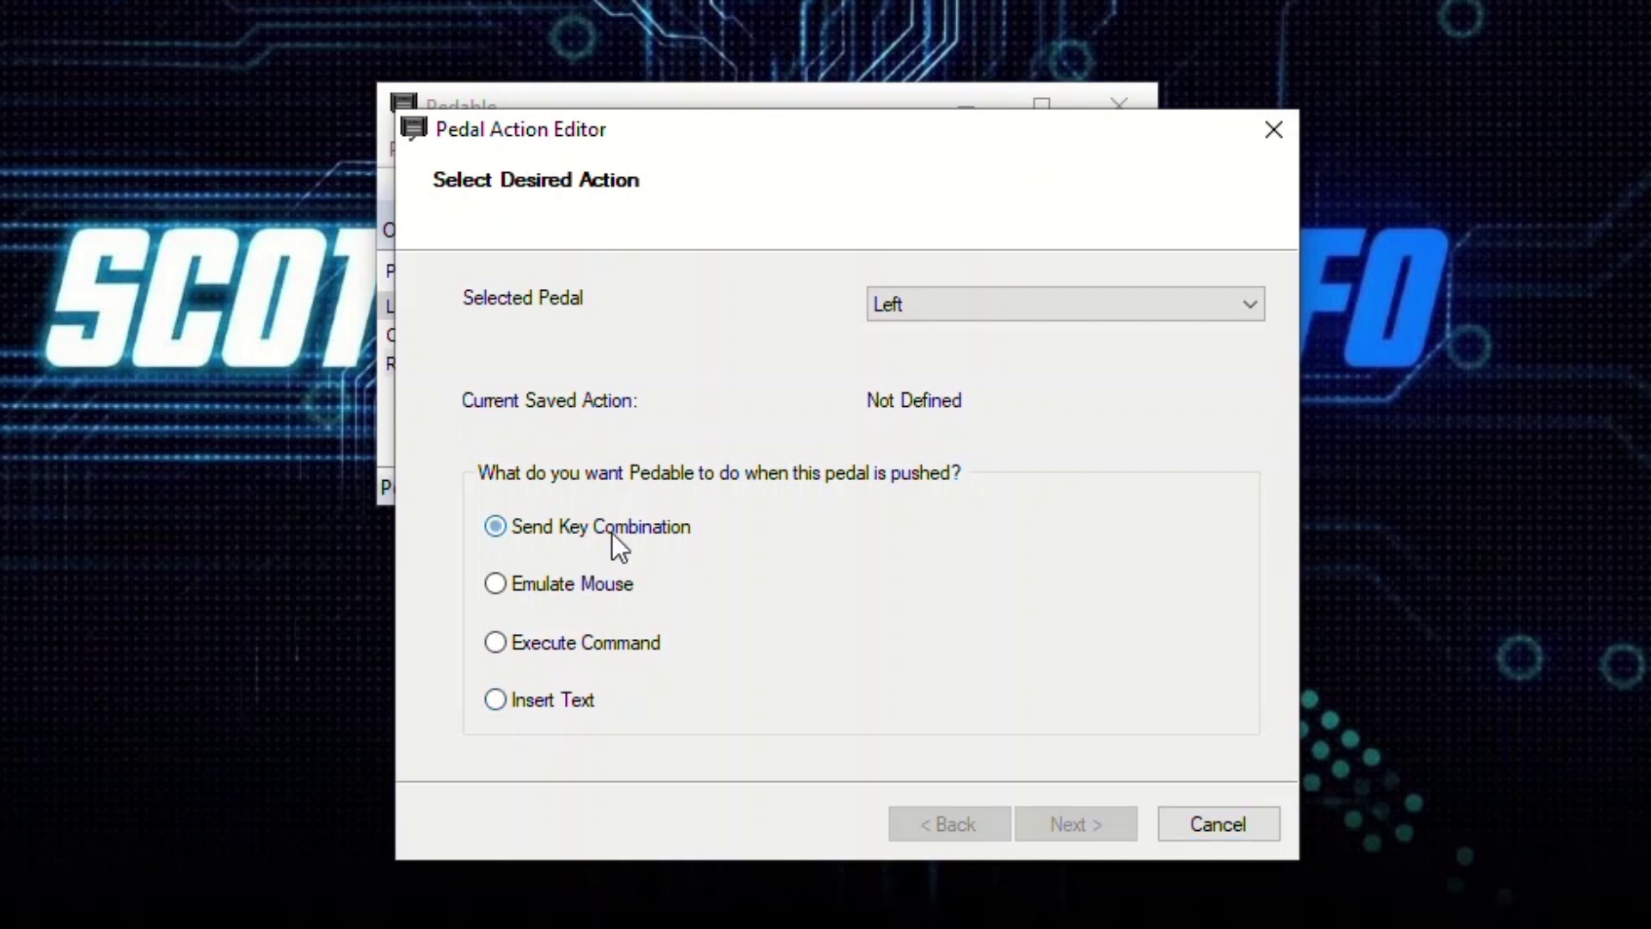
pyautogui.click(1075, 824)
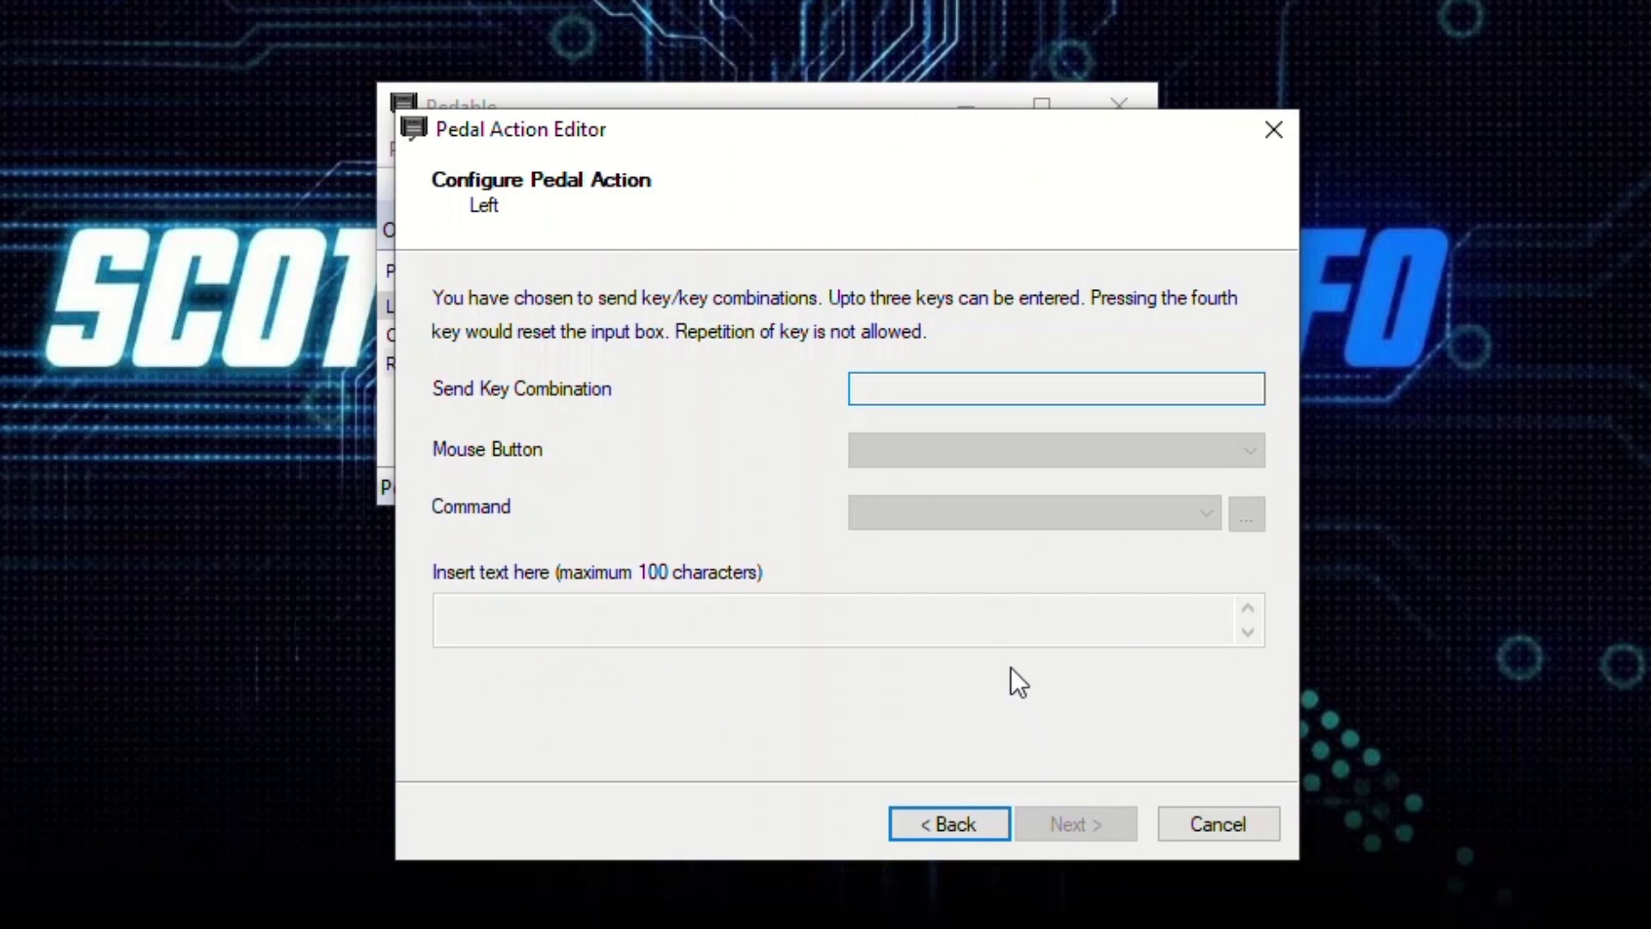
pyautogui.press('ctrl')
pyautogui.hotkey('ctrl', 'alt')
pyautogui.hotkey('ctrl', 'alt', 'Left')
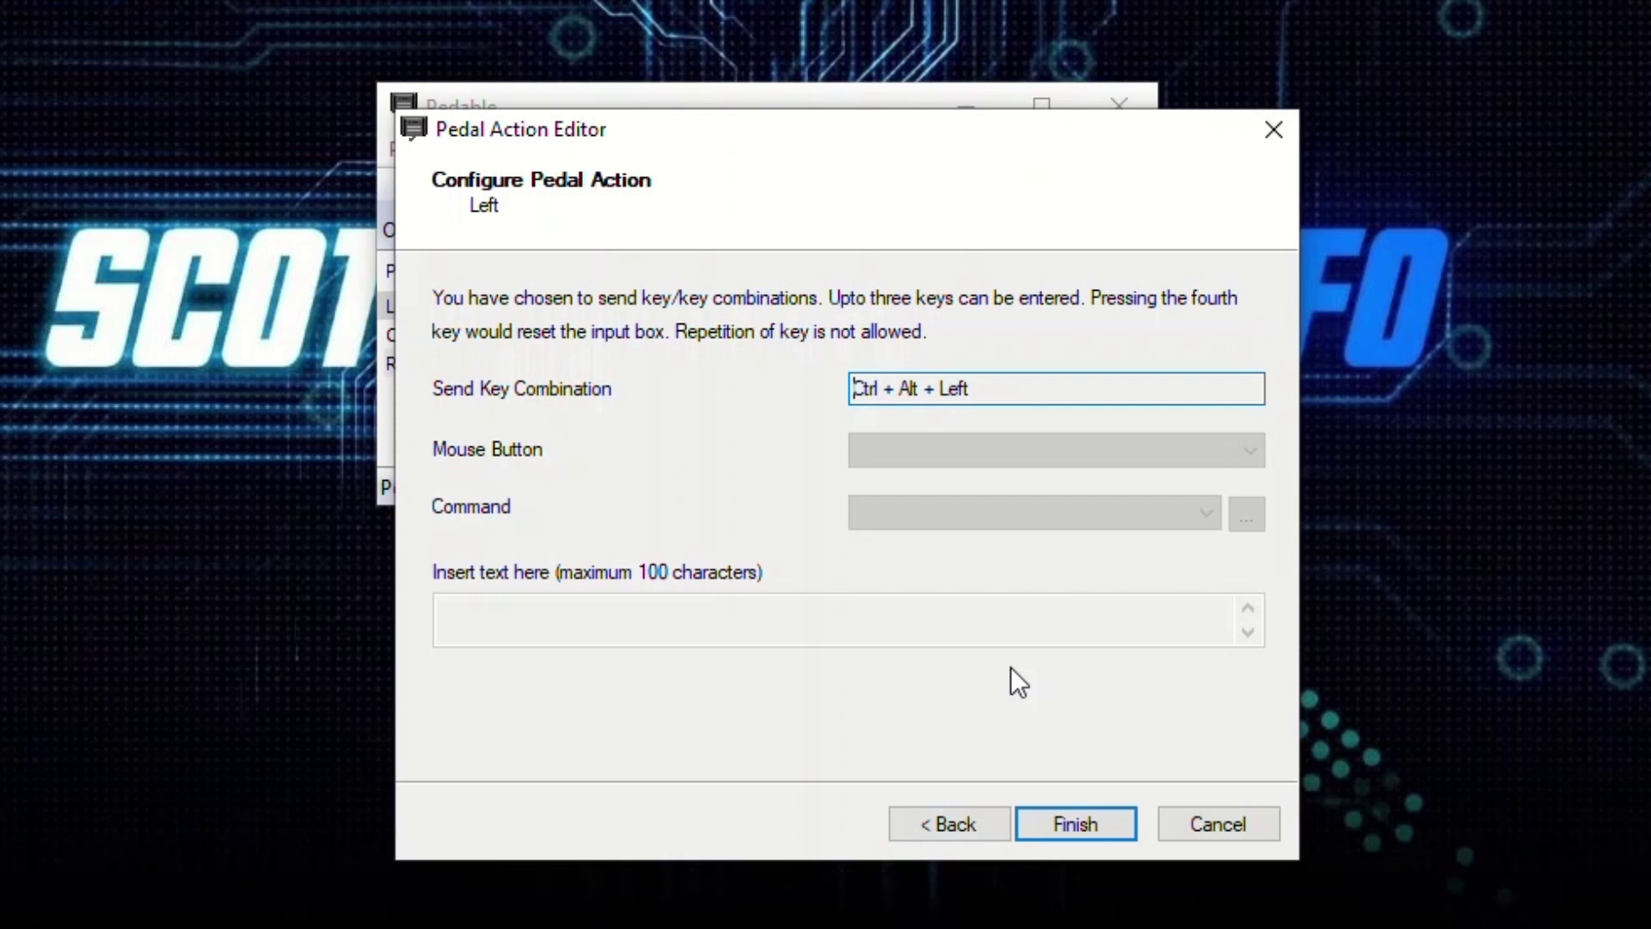
pyautogui.click(1091, 818)
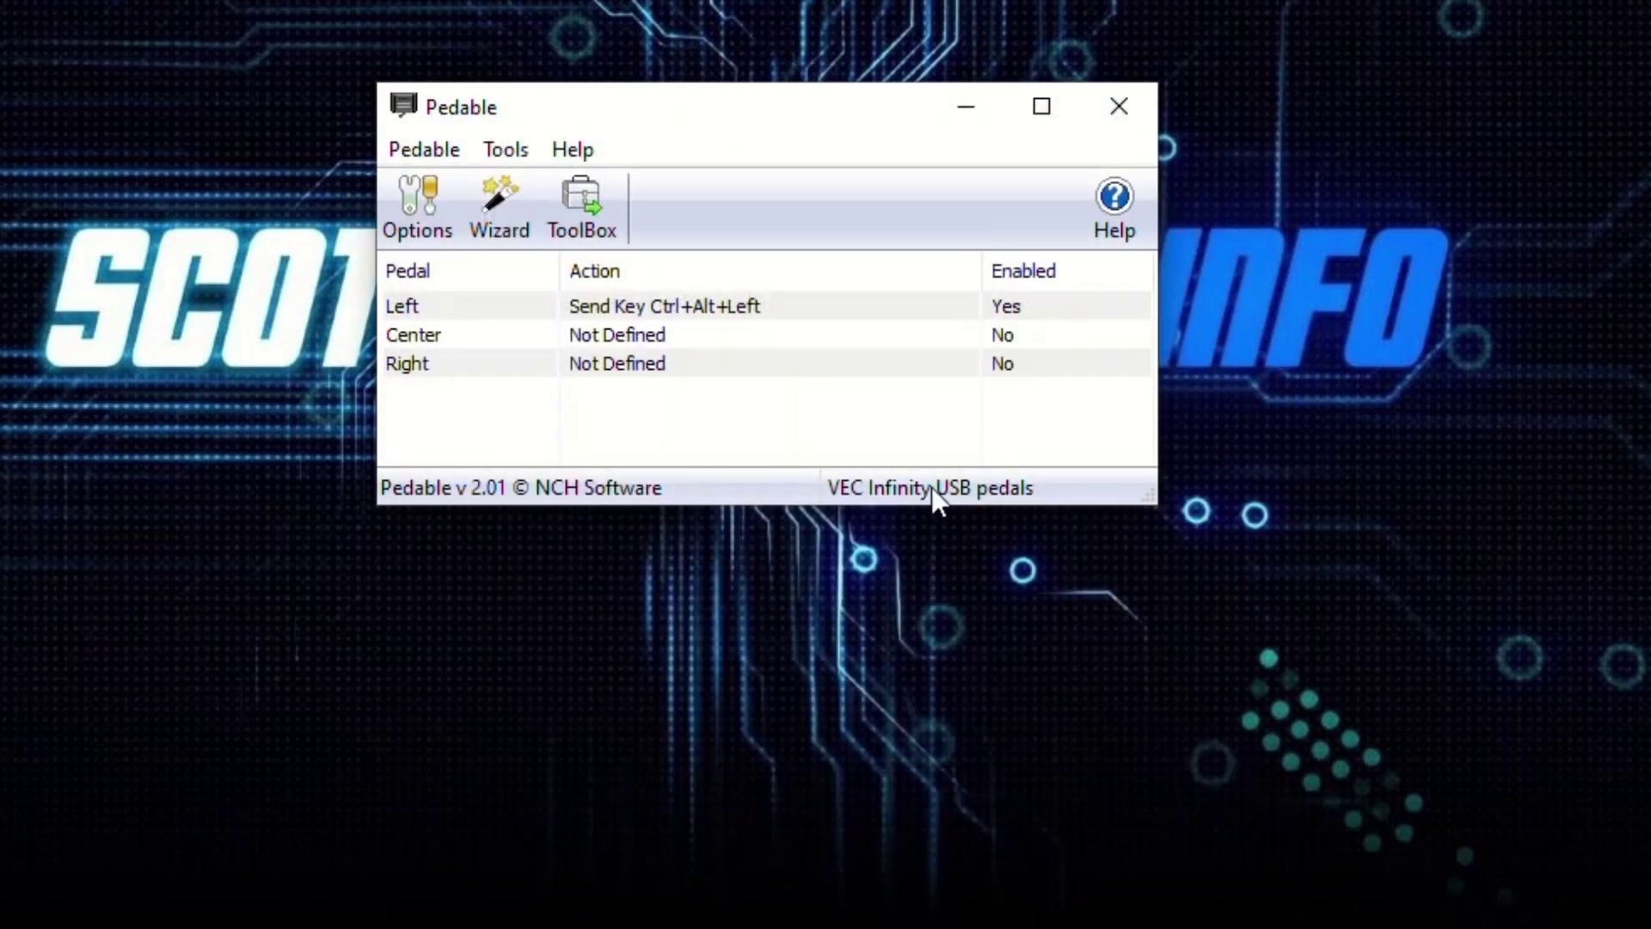
# Configure the right pedal to send the key combination Ctrl+Alt+Right
pyautogui.doubleClick(677, 368)
pyautogui.click(523, 533)
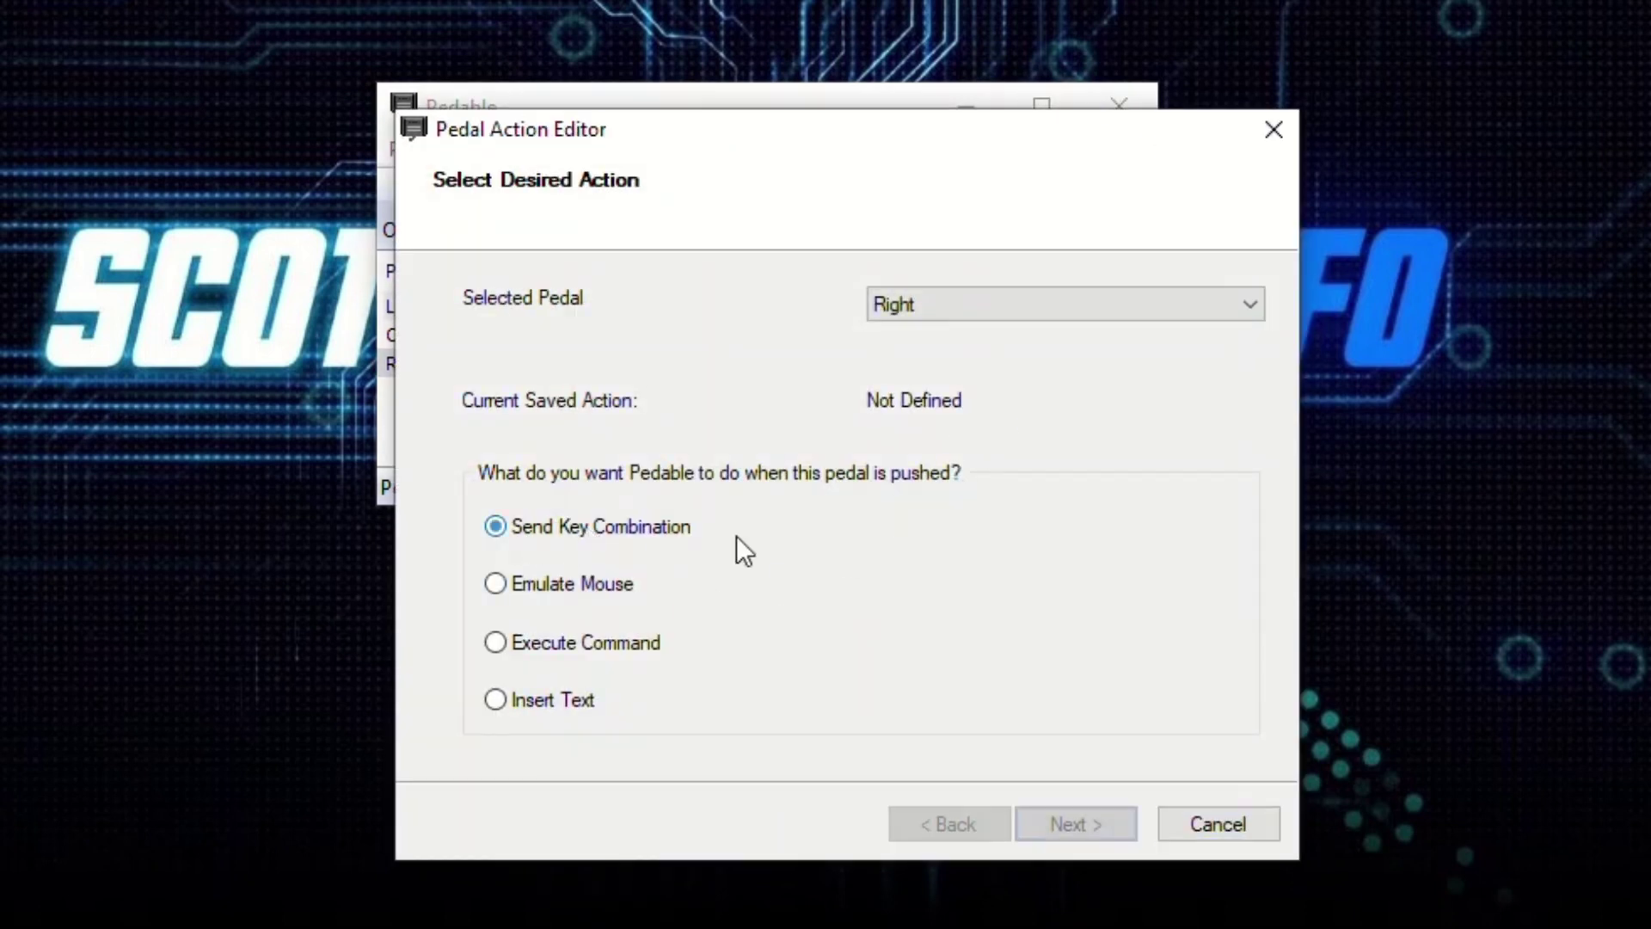
pyautogui.click(1077, 818)
pyautogui.hotkey('ctrl', 'alt', 'Right')
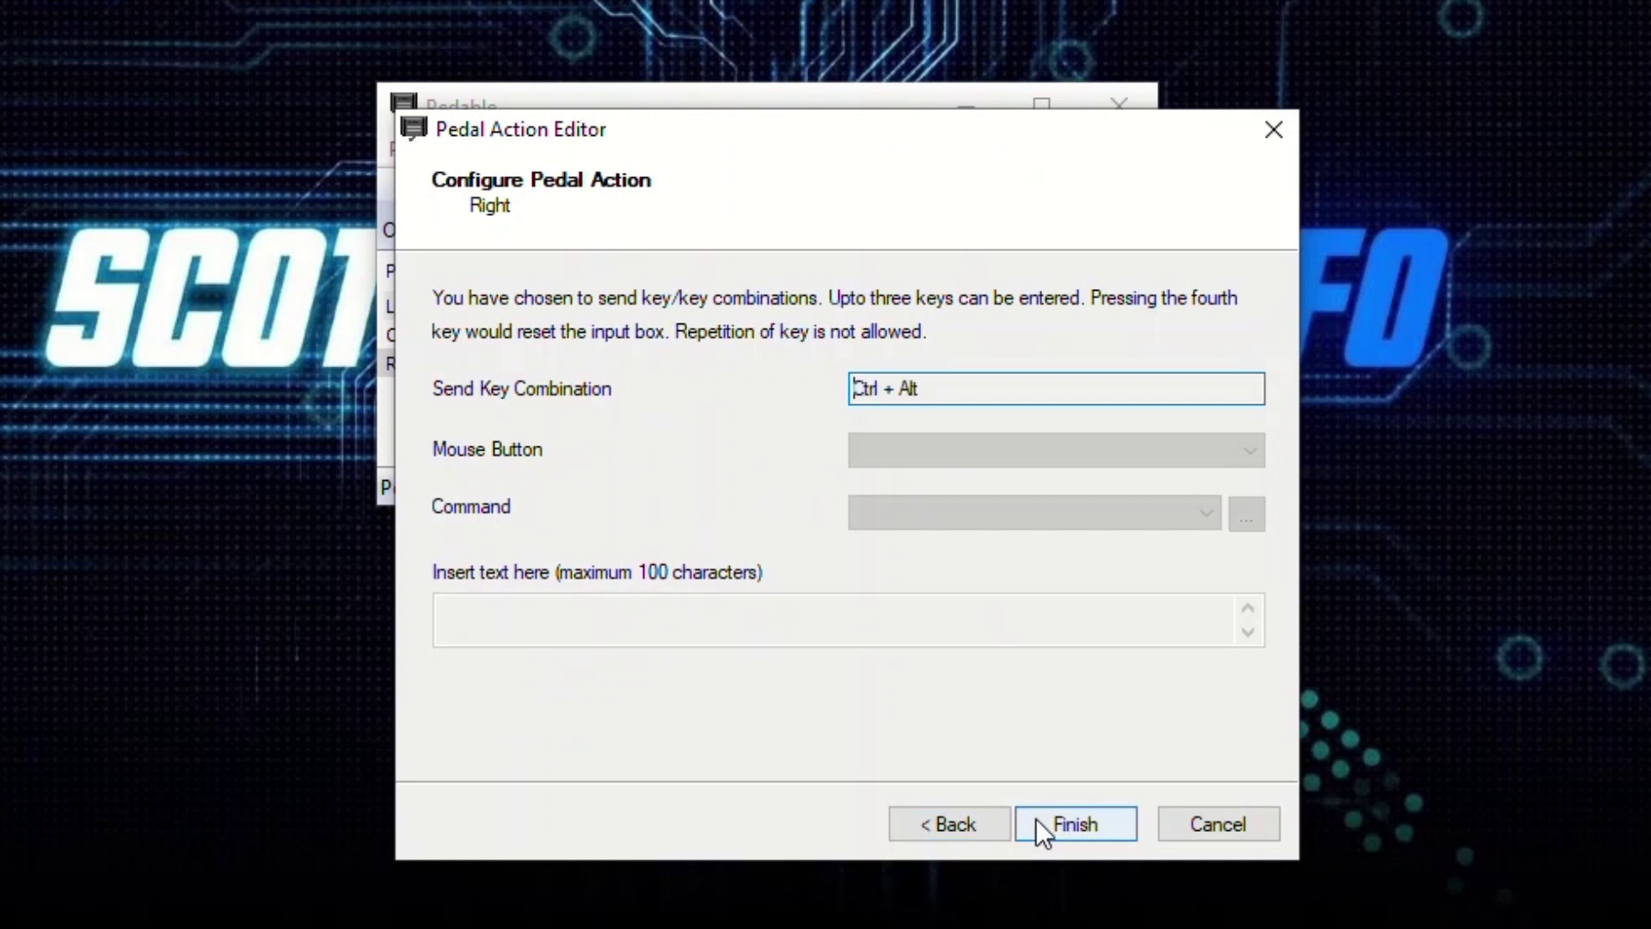
pyautogui.click(1102, 823)
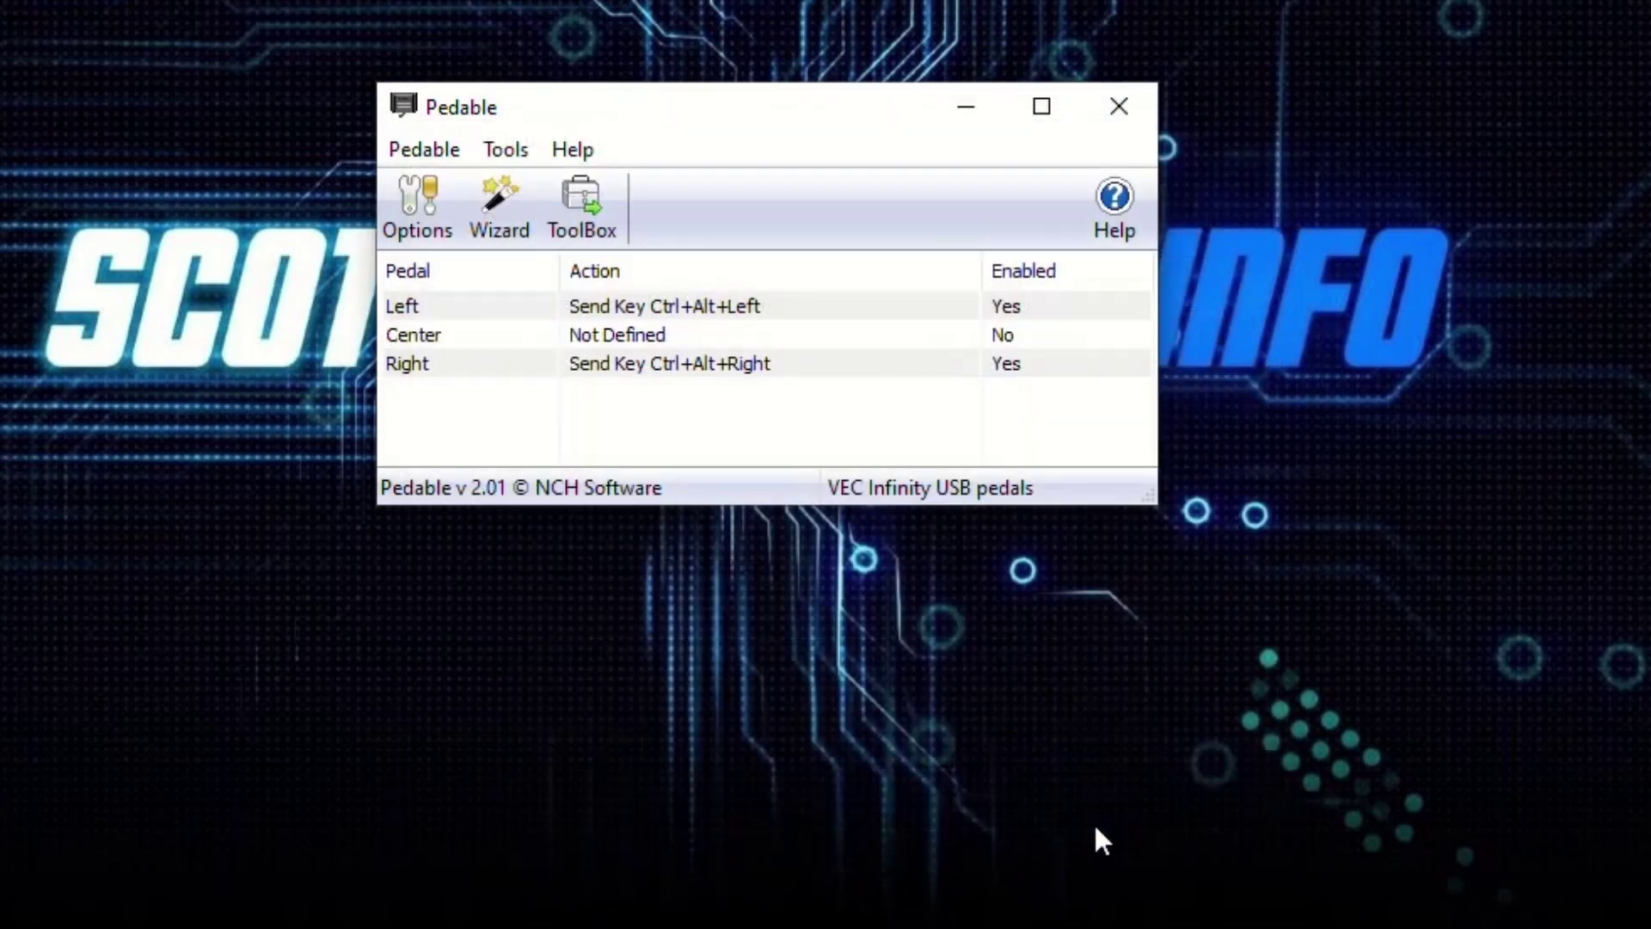
# Configure the center pedal to send the key combination Ctrl+Shift+Space and minimize the Pedable window
pyautogui.doubleClick(652, 343)
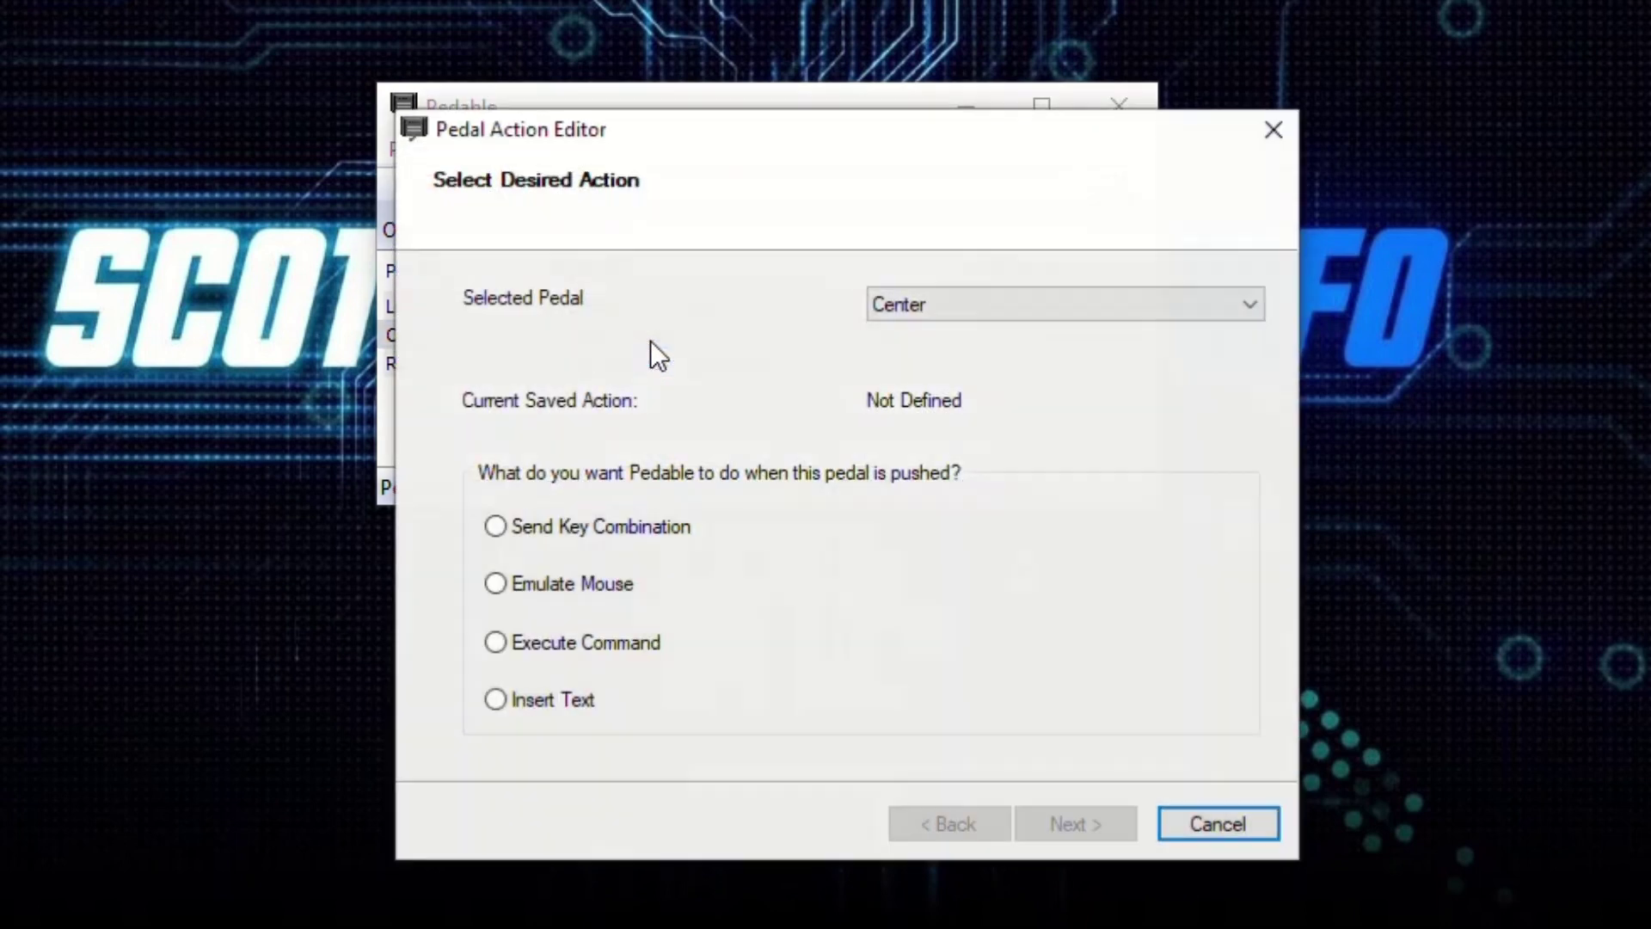
pyautogui.click(640, 528)
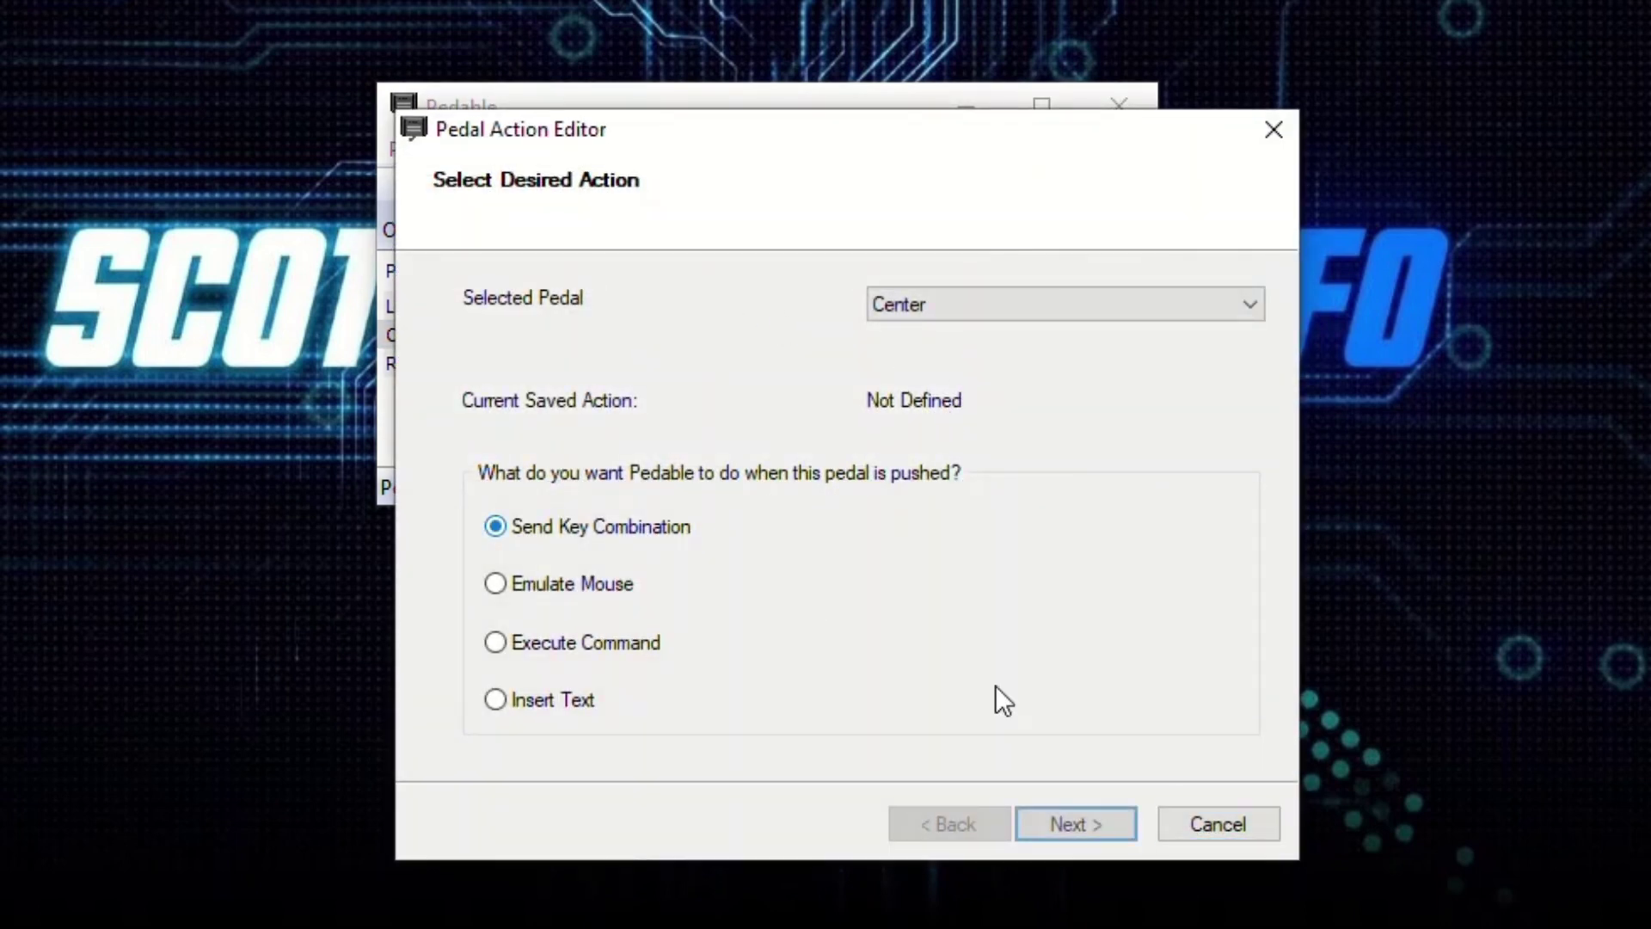
pyautogui.click(1075, 823)
pyautogui.press('ctrl')
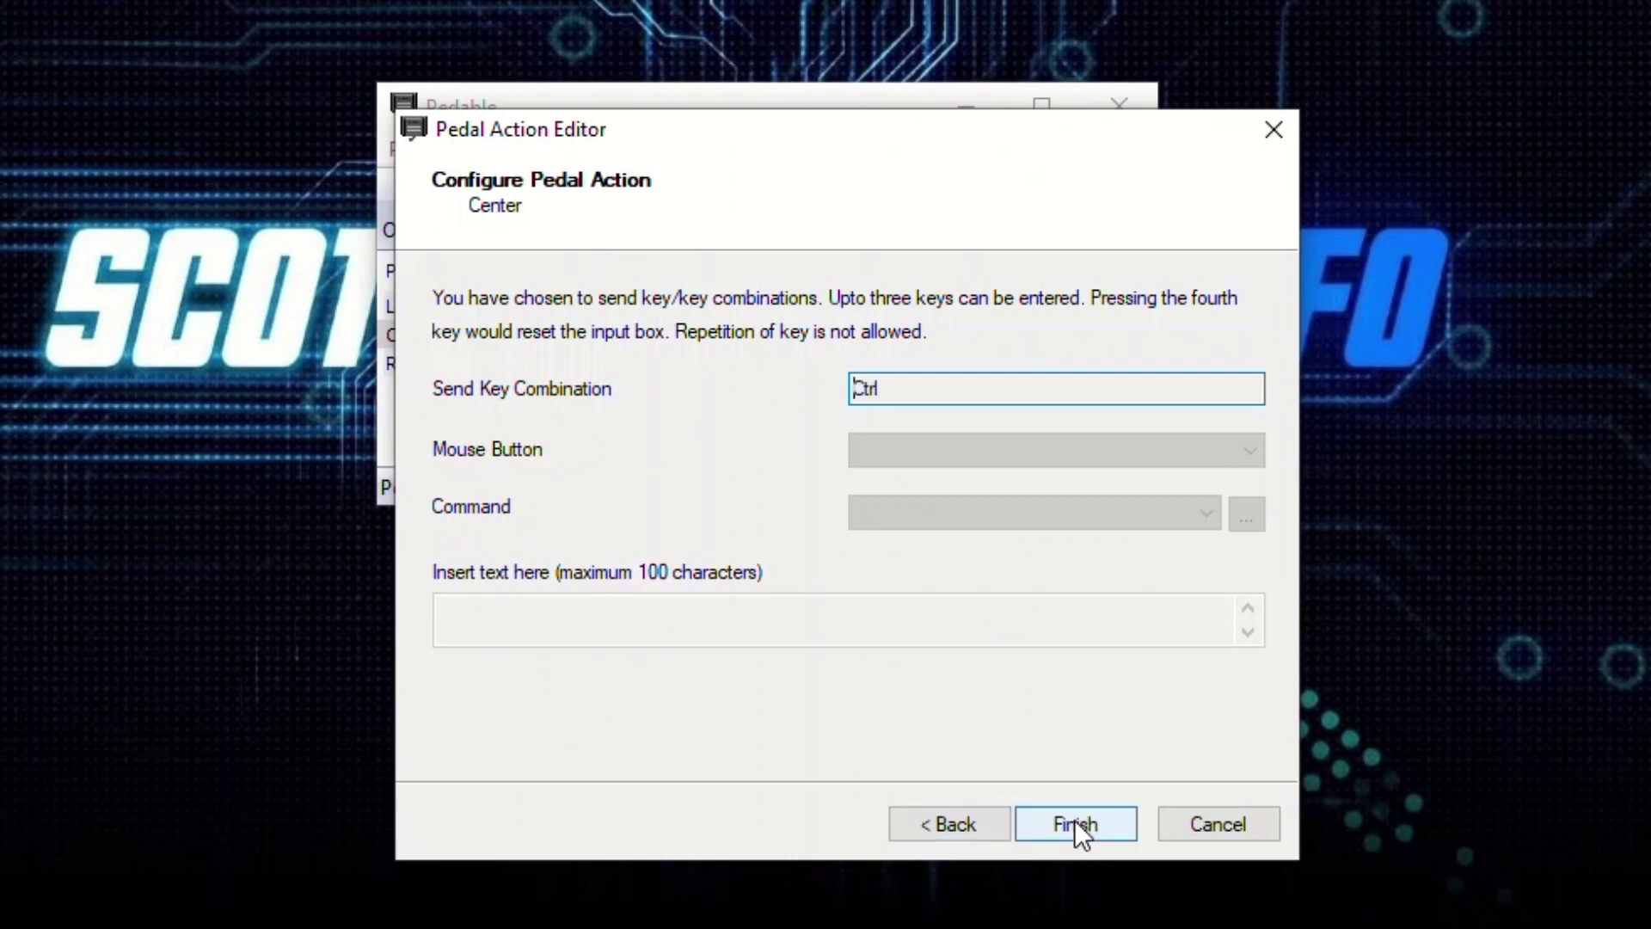
pyautogui.press('shift')
pyautogui.press('space')
pyautogui.click(1075, 829)
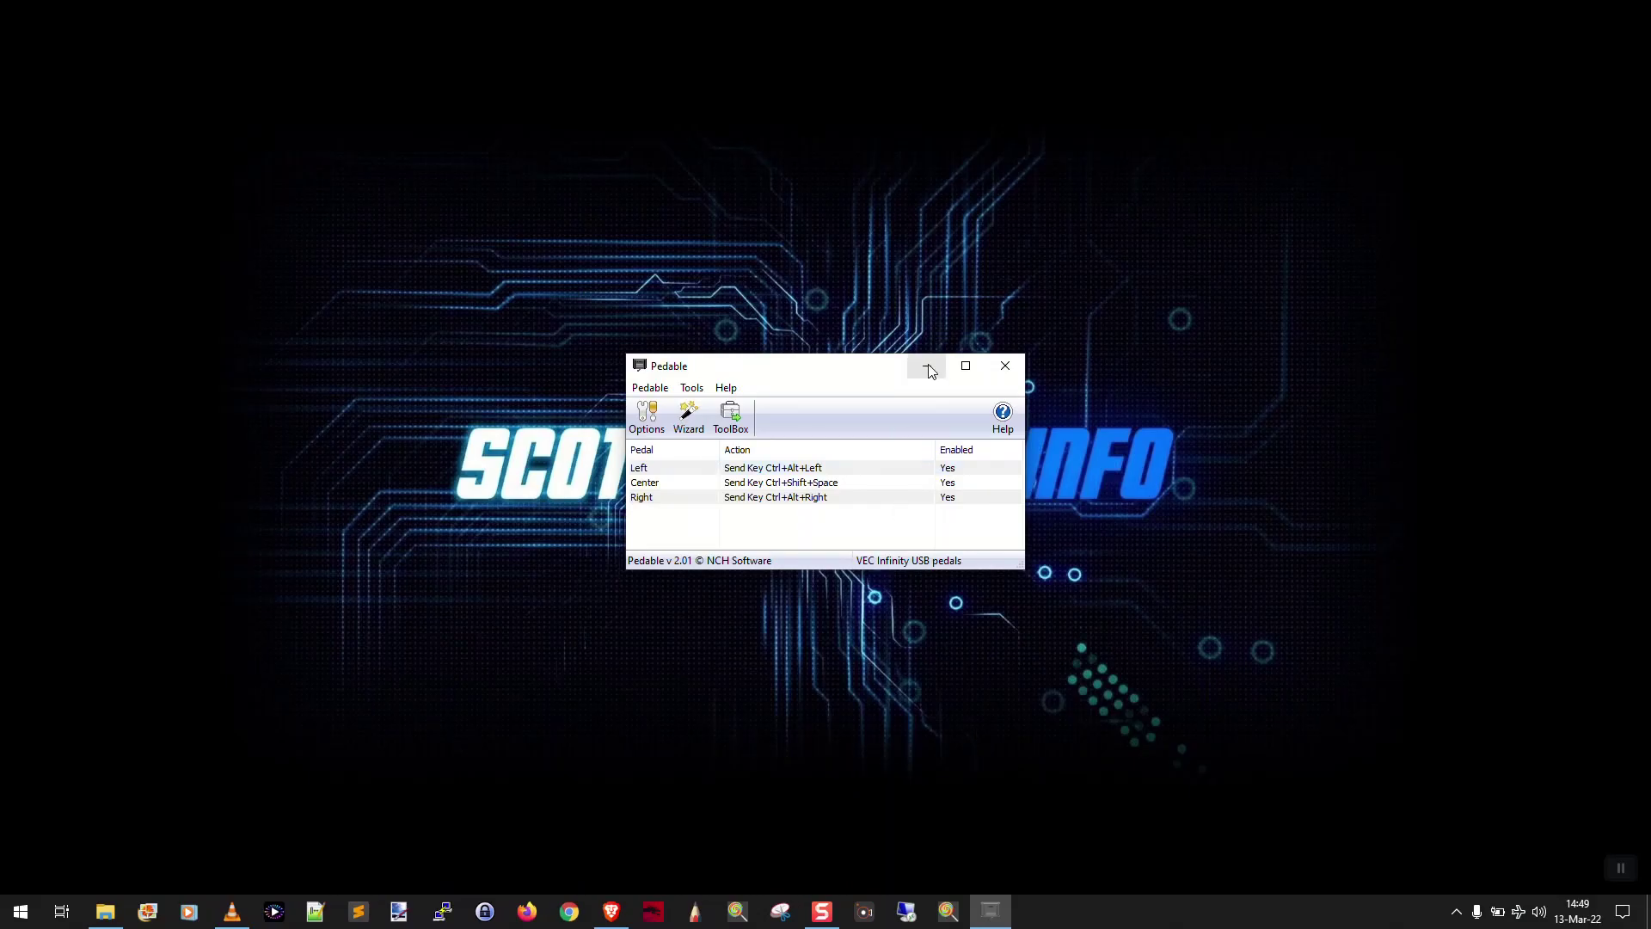
pyautogui.click(928, 368)
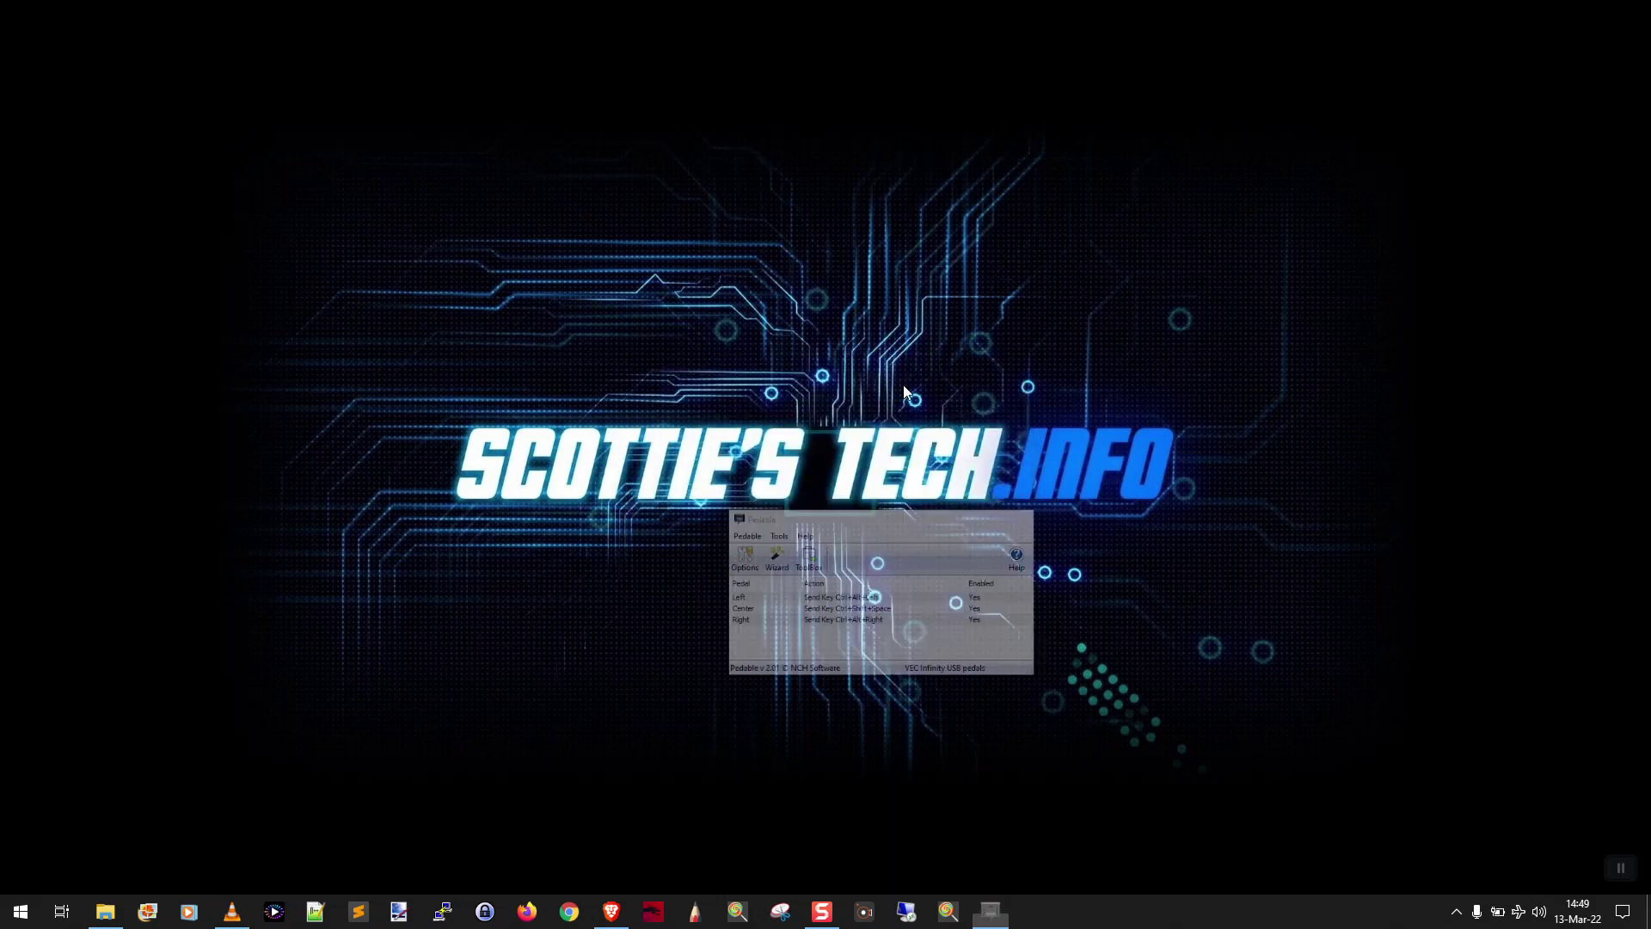
# Switch to VLC media player and test playback control: start the video, make short jumps forward and one back, and pause it
pyautogui.click(233, 909)
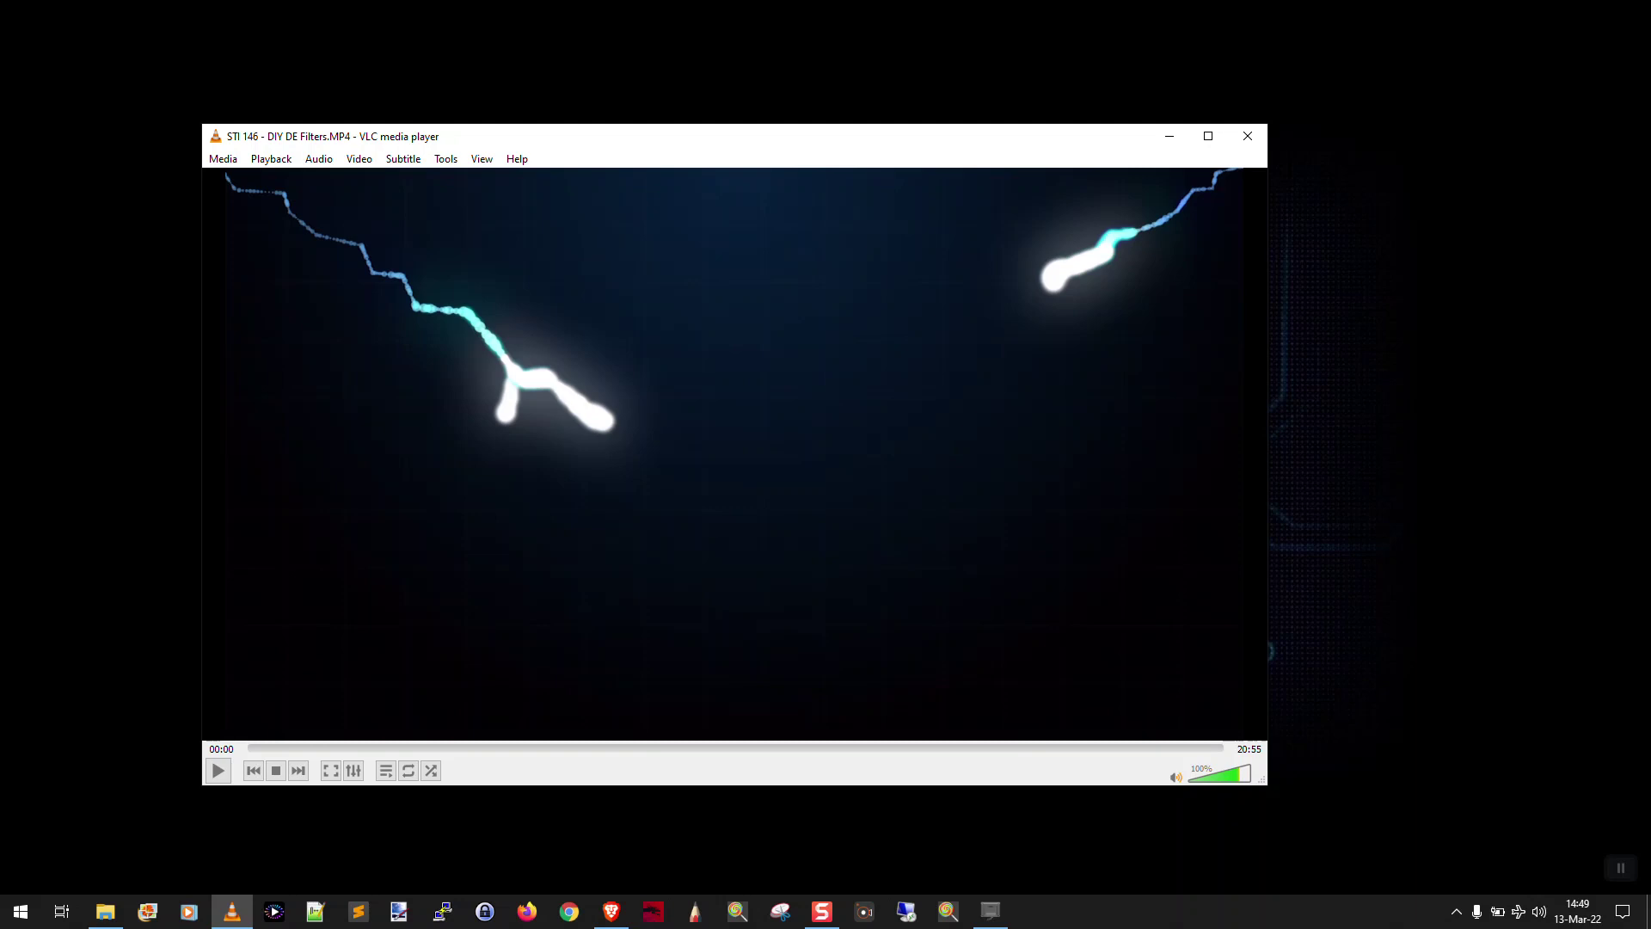
pyautogui.press('space')
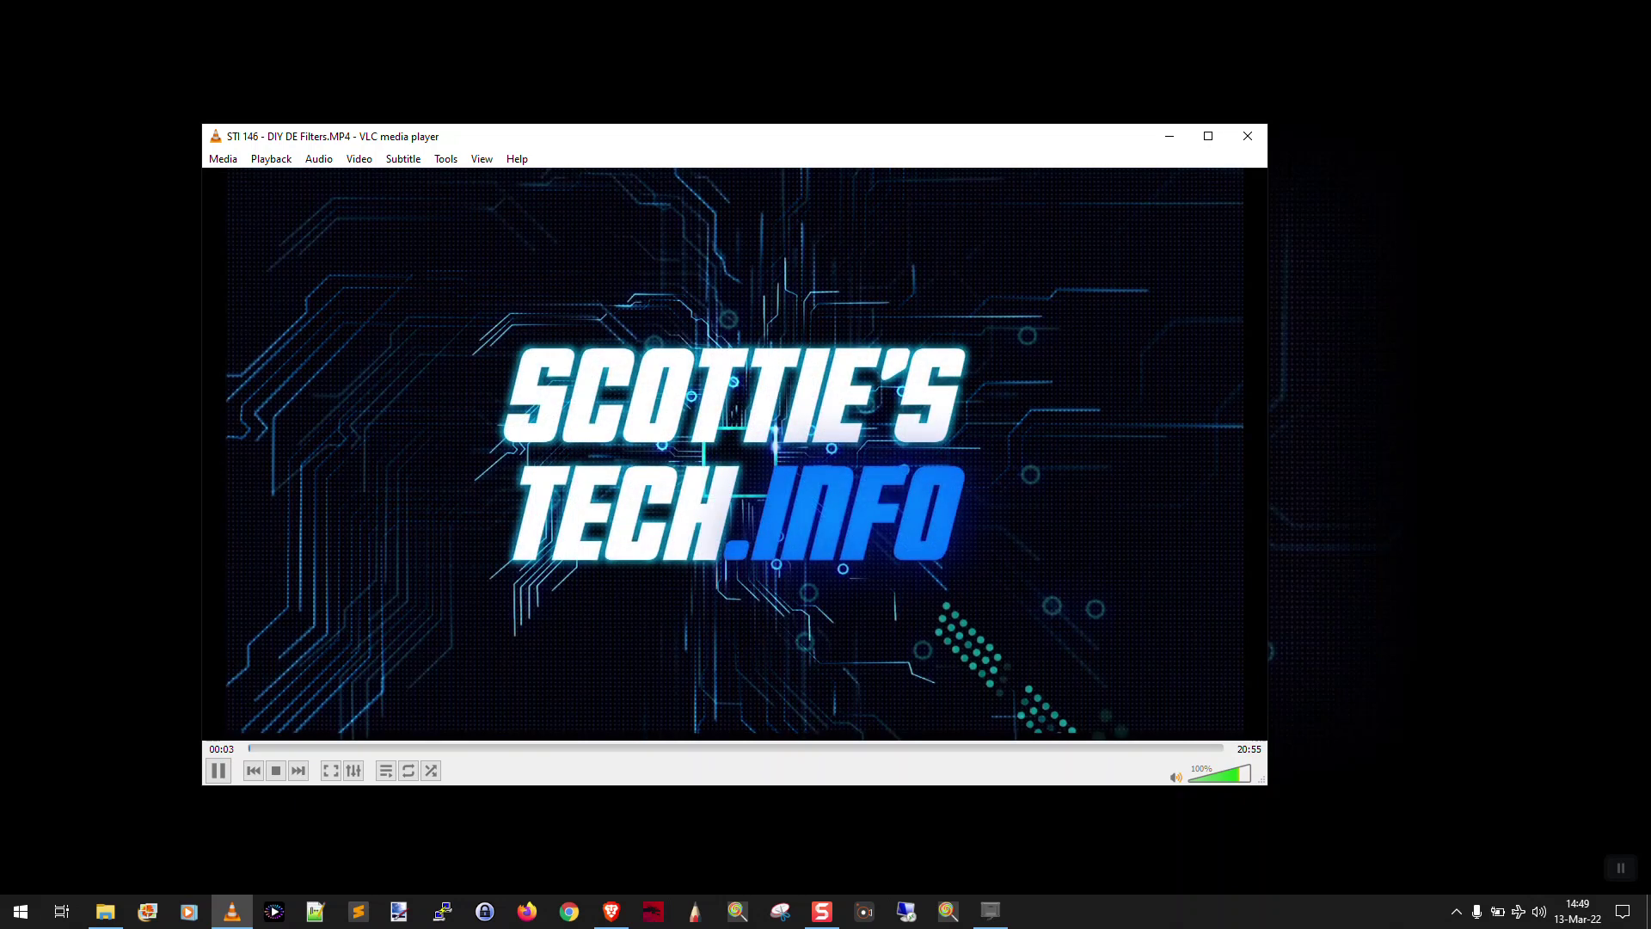
pyautogui.hotkey('shift', 'Right')
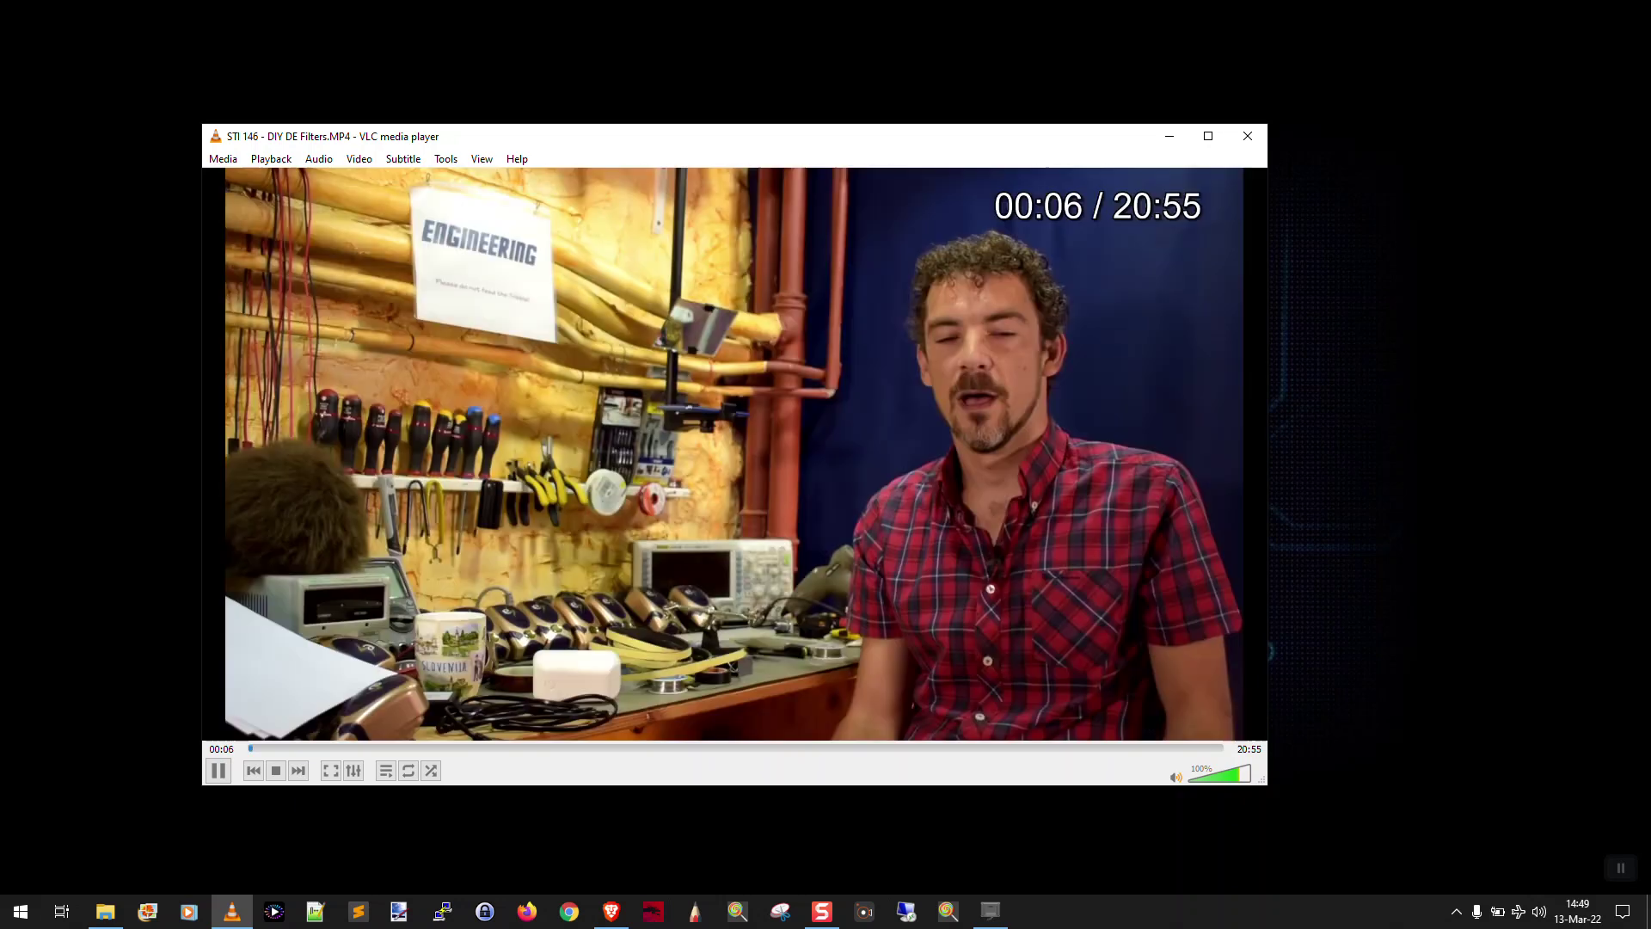
pyautogui.hotkey('shift', 'Right')
pyautogui.hotkey('shift', 'Right')
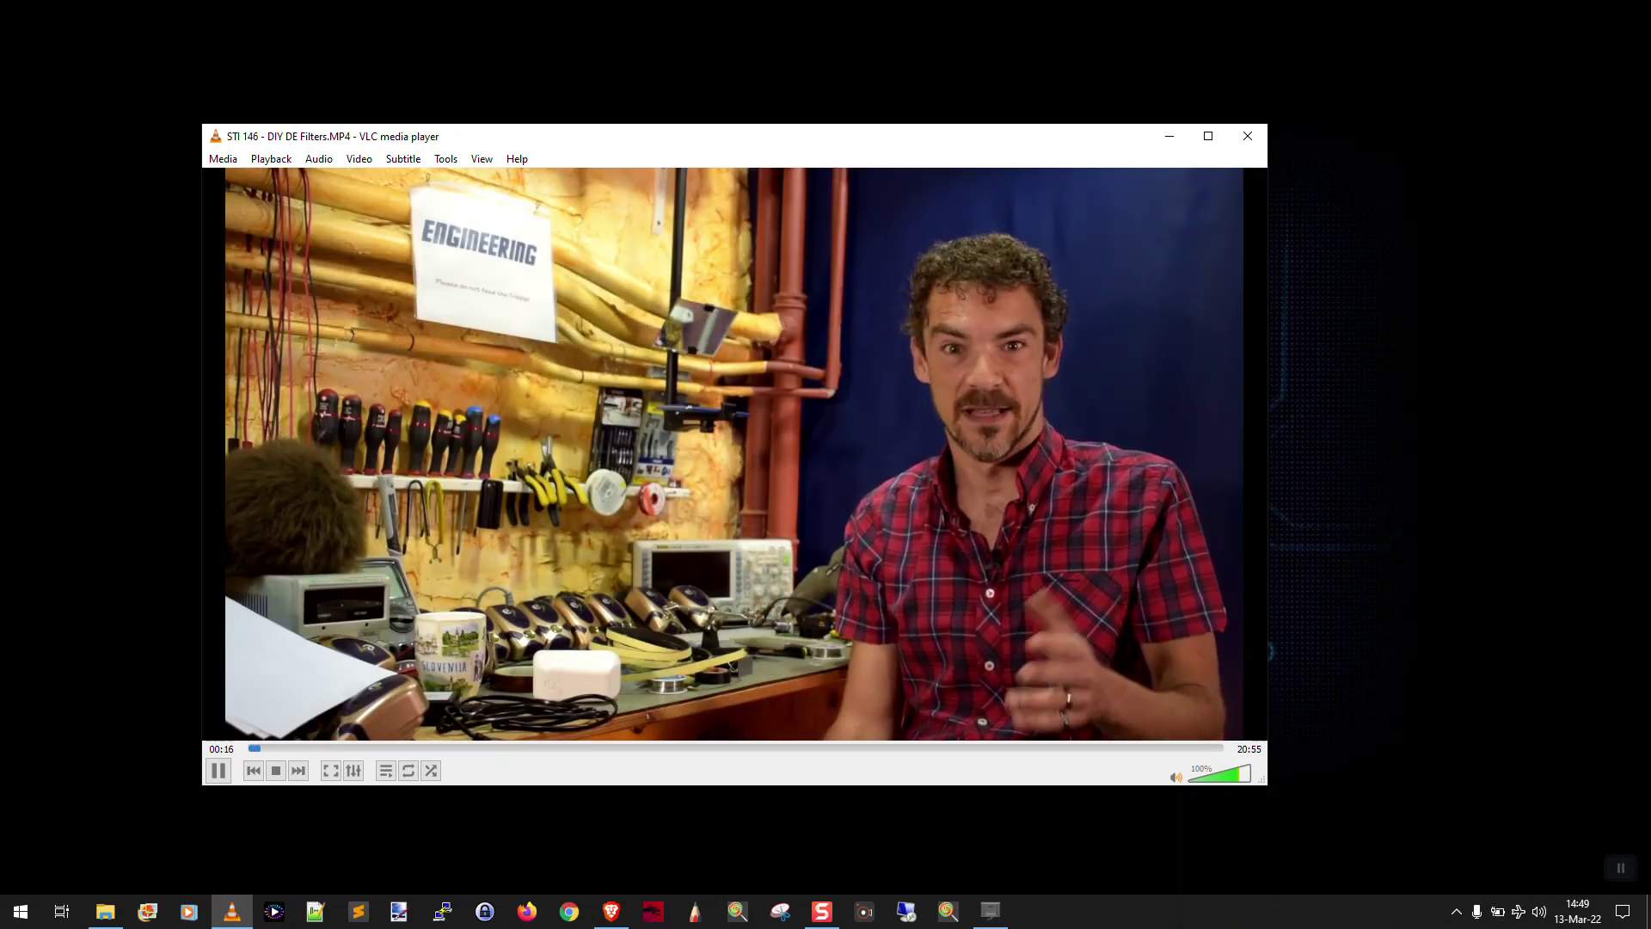
pyautogui.hotkey('shift', 'Left')
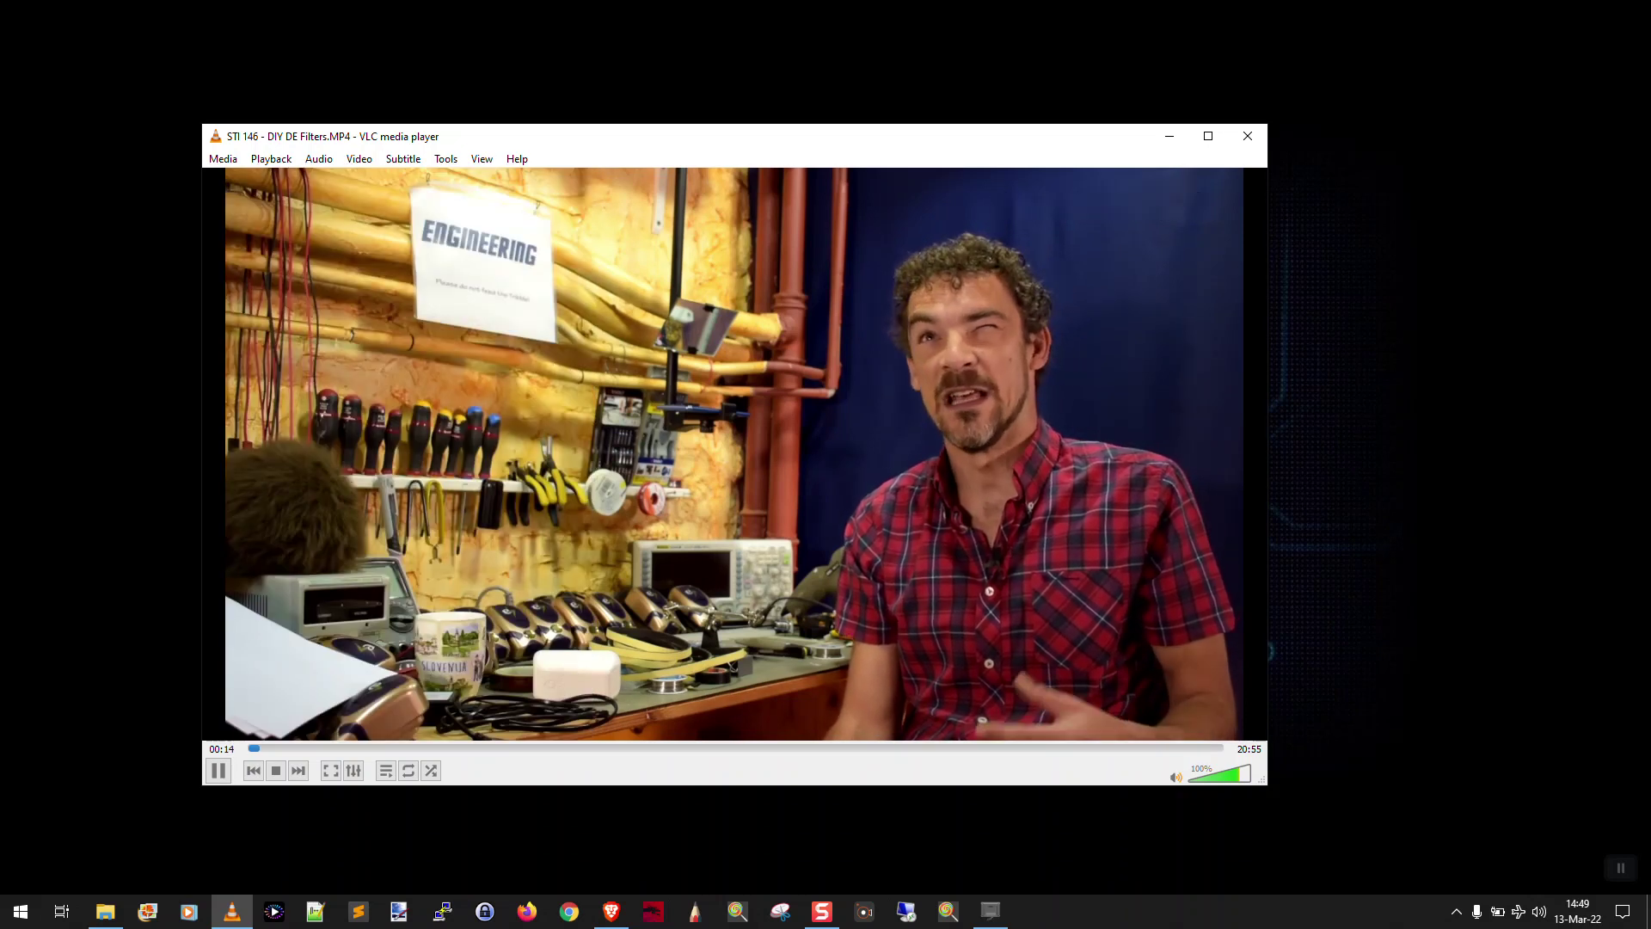
pyautogui.press('space')
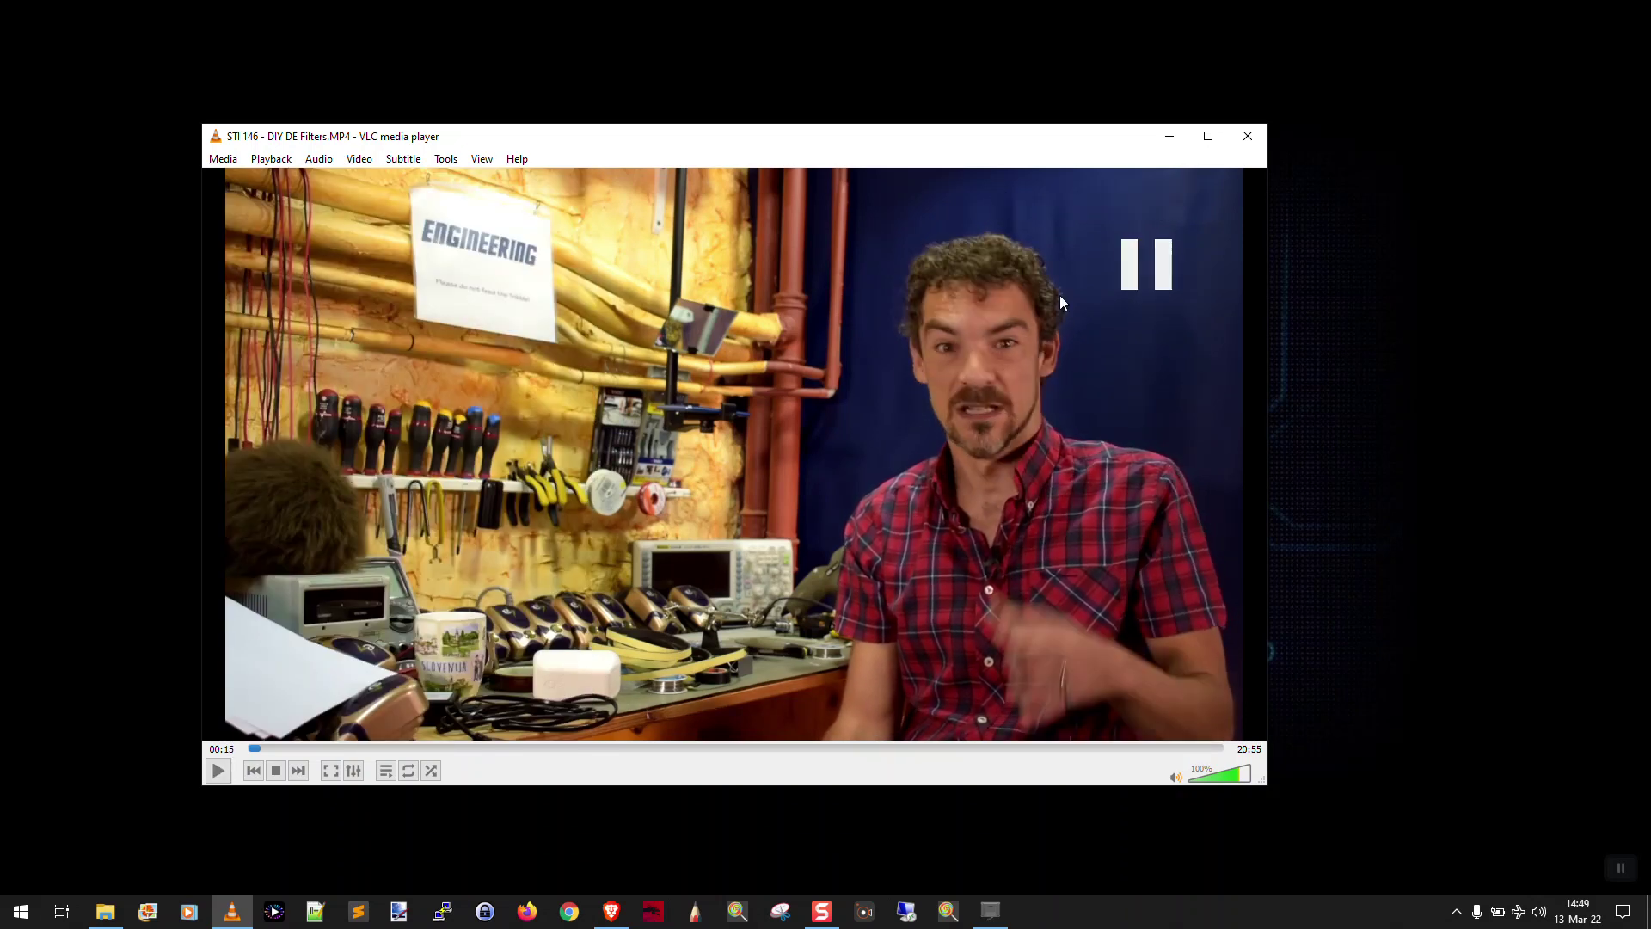